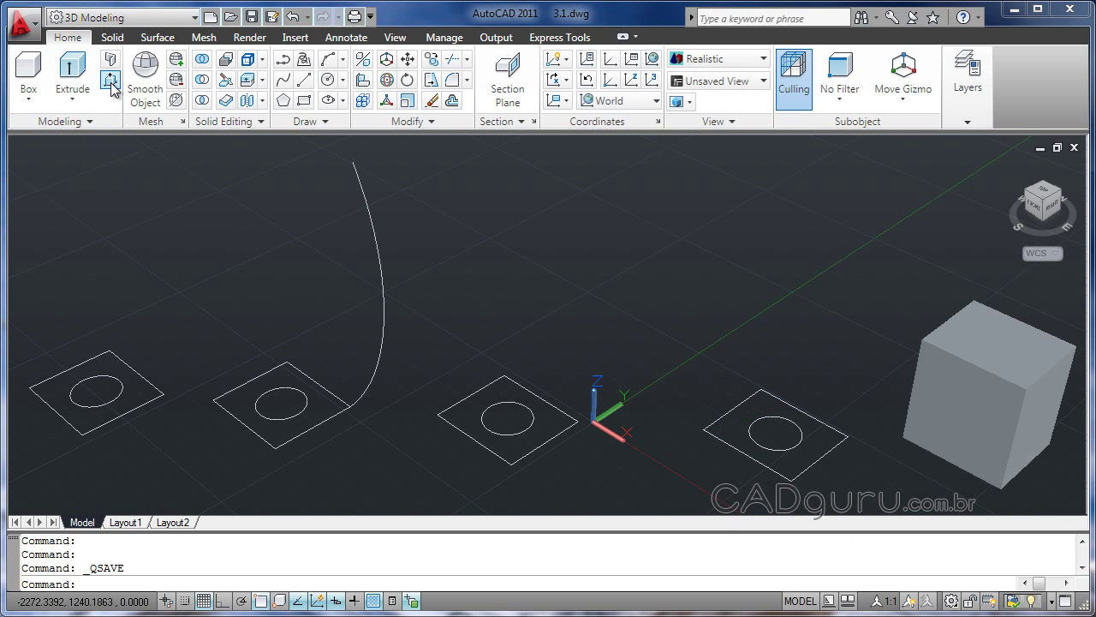
# Extrude the leftmost square profile to a height of 1000 to form a solid box.
pyautogui.click(118, 37)
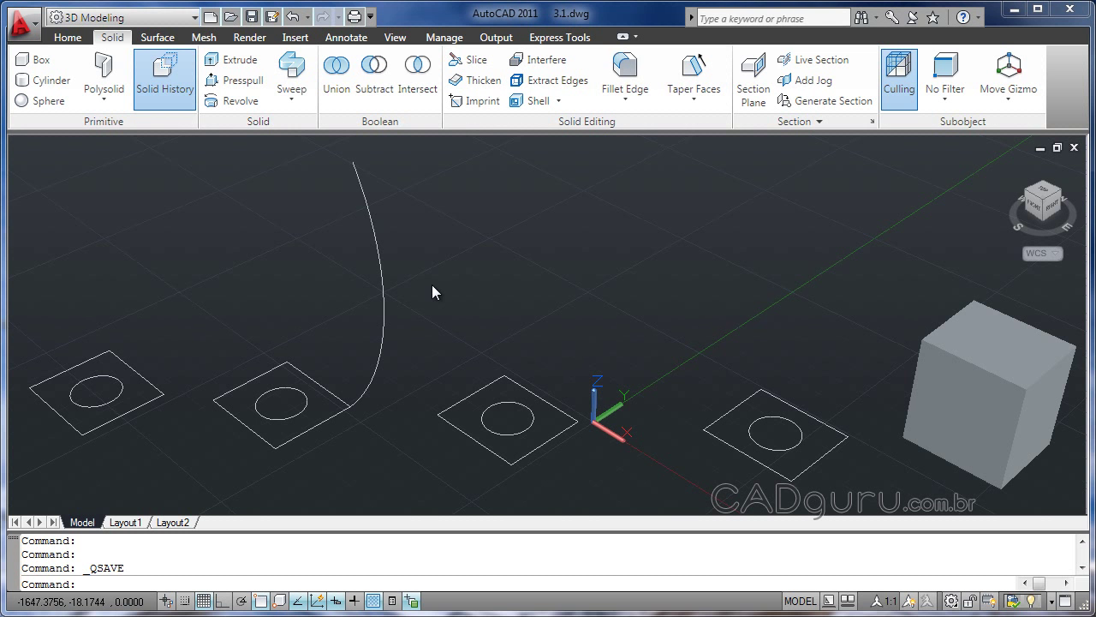
pyautogui.click(240, 64)
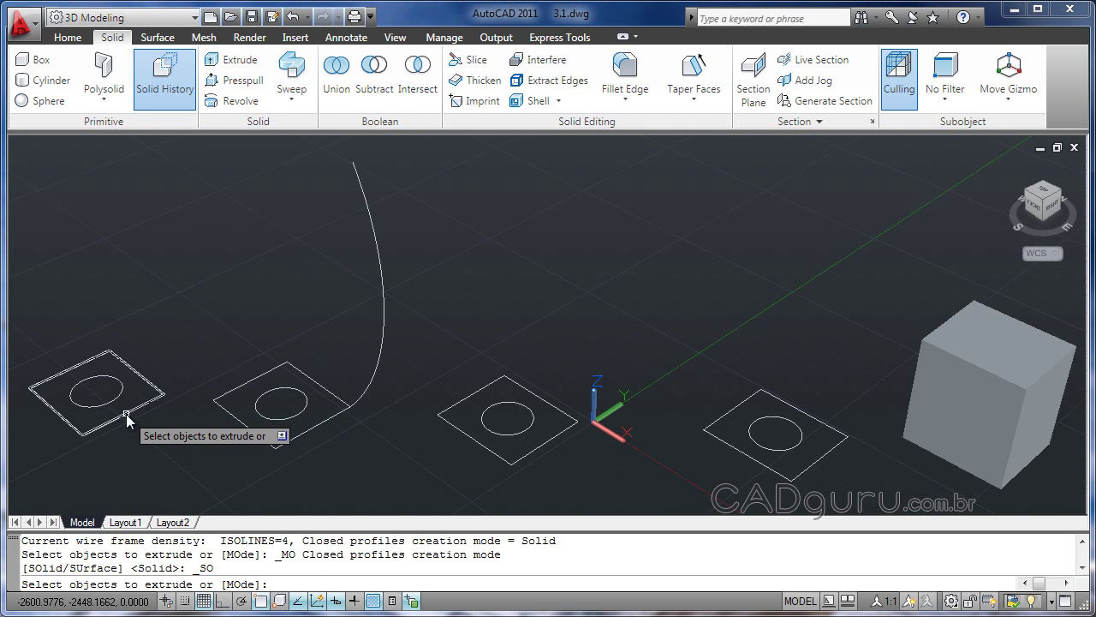
pyautogui.click(126, 413)
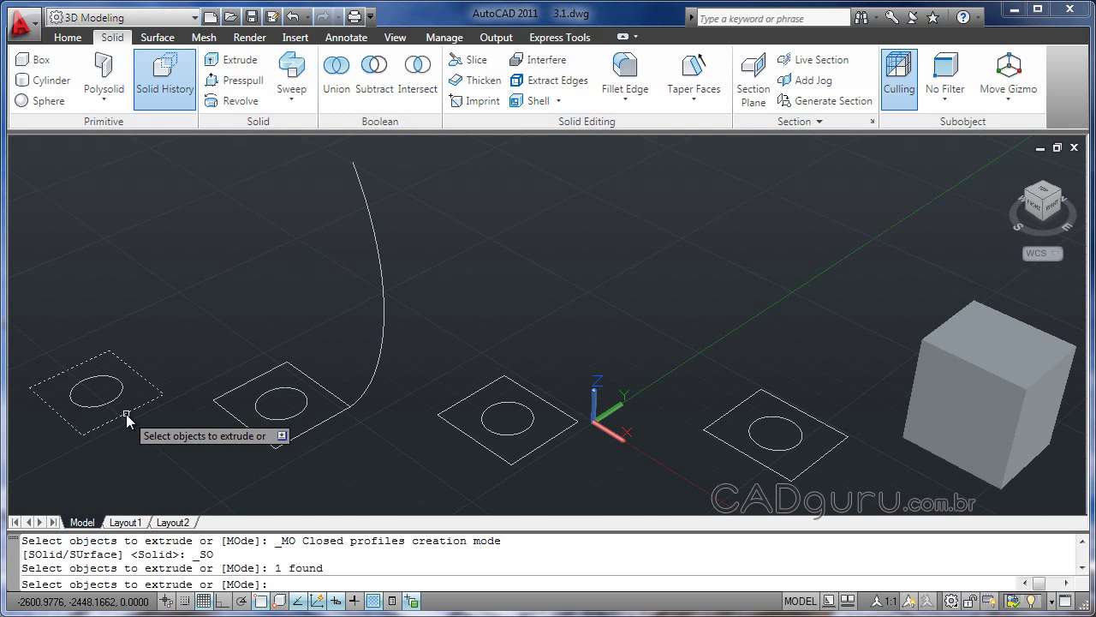
pyautogui.press('Return')
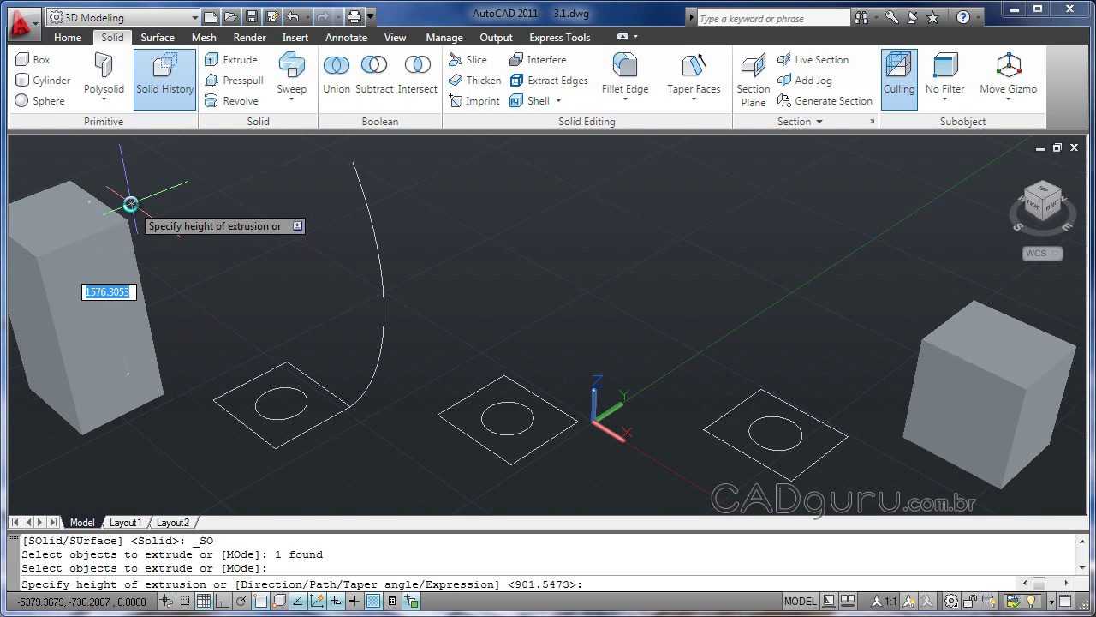
pyautogui.write('1000')
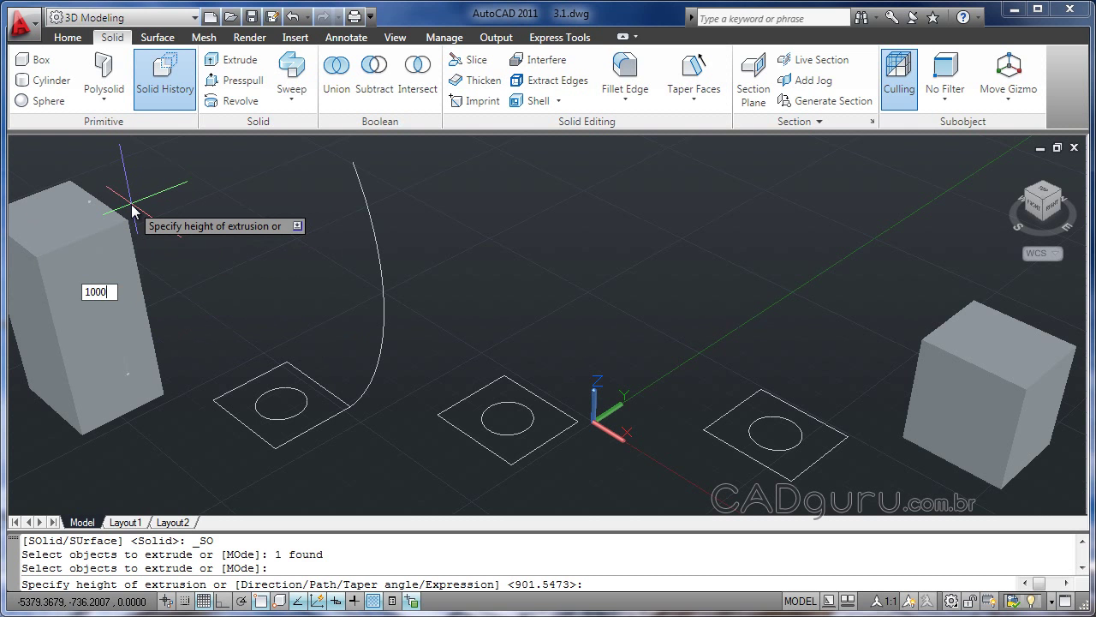
pyautogui.press('Return')
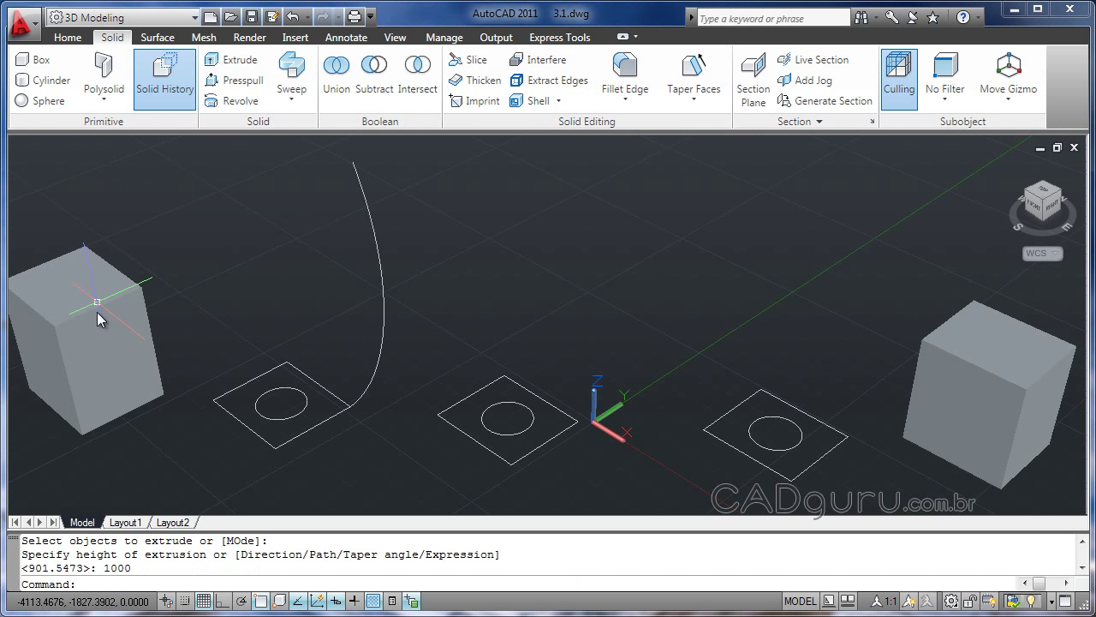
# Orbit the view slightly around the model.
pyautogui.moveTo(128, 421)
pyautogui.keyDown('shift'); pyautogui.mouseDown(button='middle')
pyautogui.moveTo(265, 368)
pyautogui.moveTo(262, 385)
pyautogui.moveTo(326, 467)
pyautogui.mouseUp(button='middle'); pyautogui.keyUp('shift')
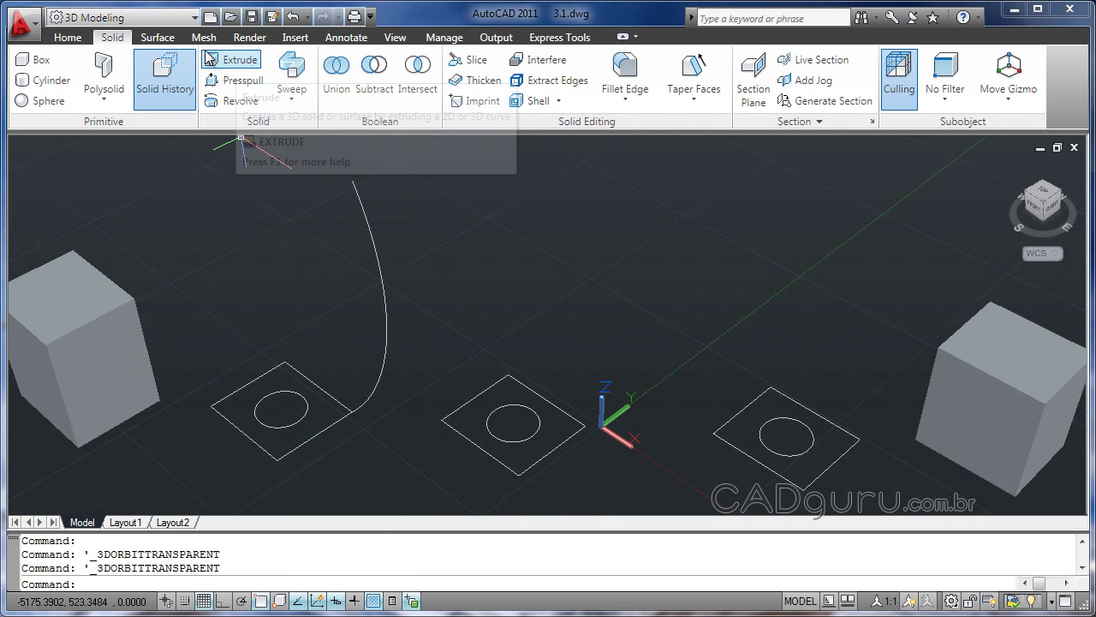
# Extrude the second square profile along the curve using Extrude's Path option.
pyautogui.click(224, 67)
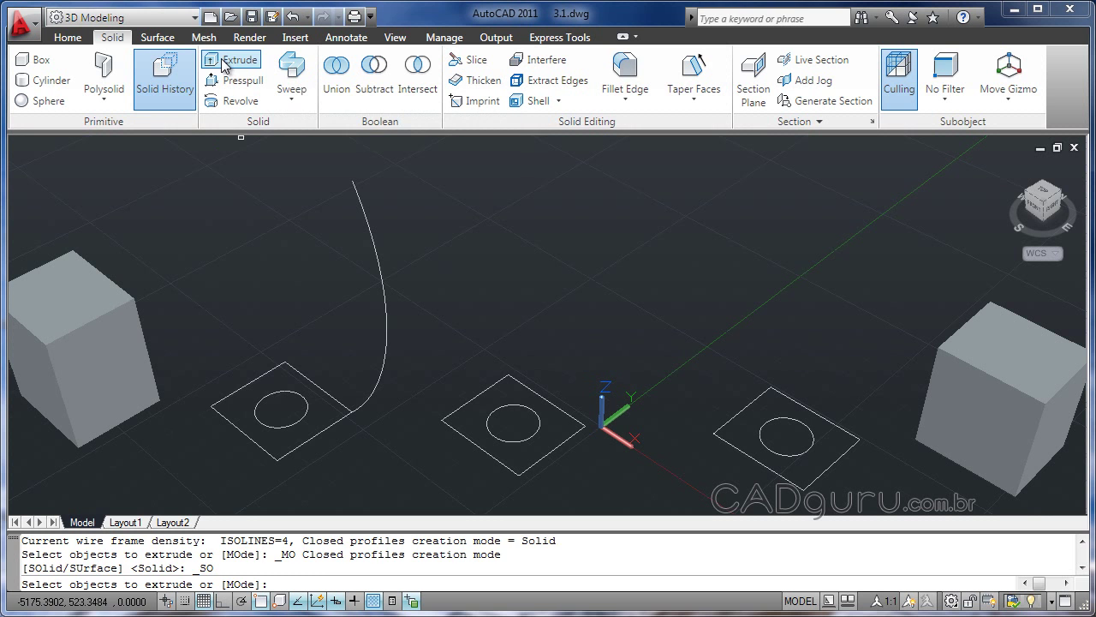
pyautogui.click(231, 422)
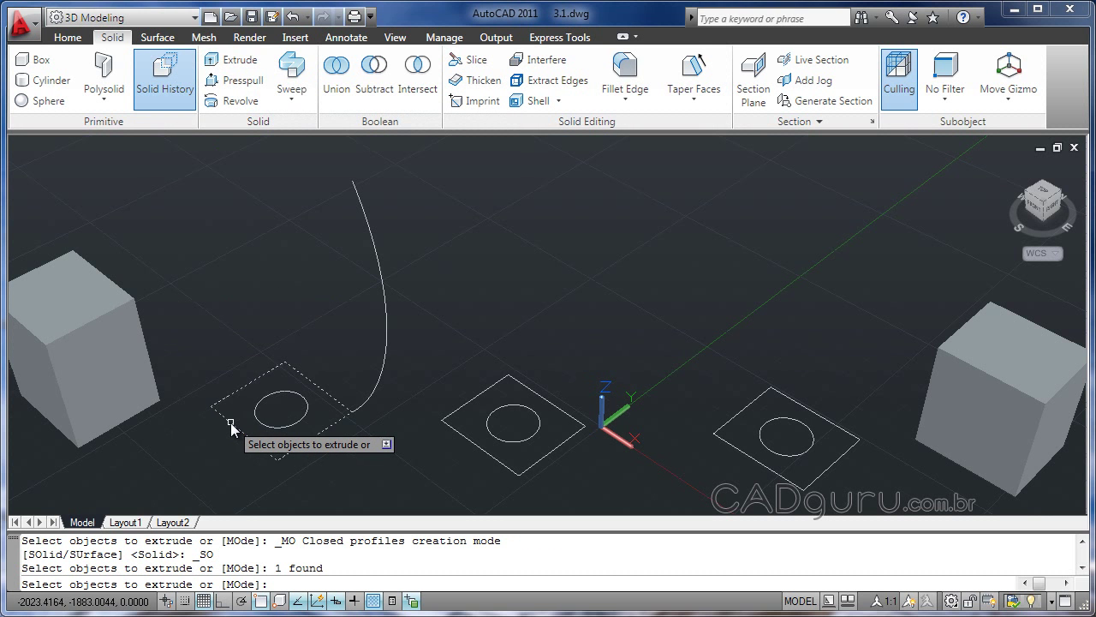
pyautogui.press('Return')
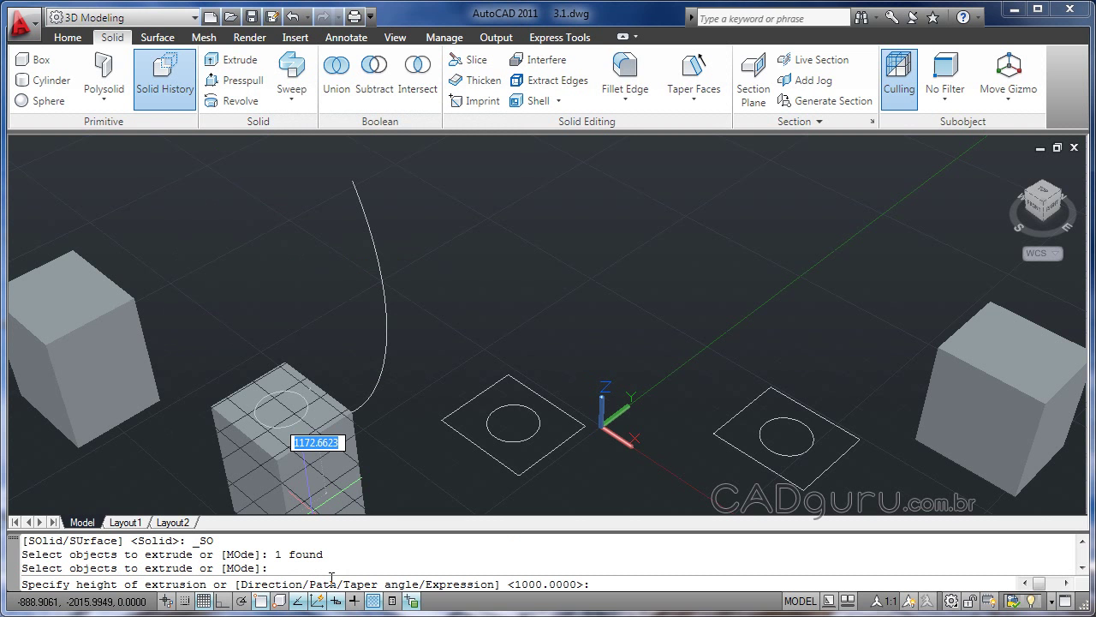
pyautogui.write('p')
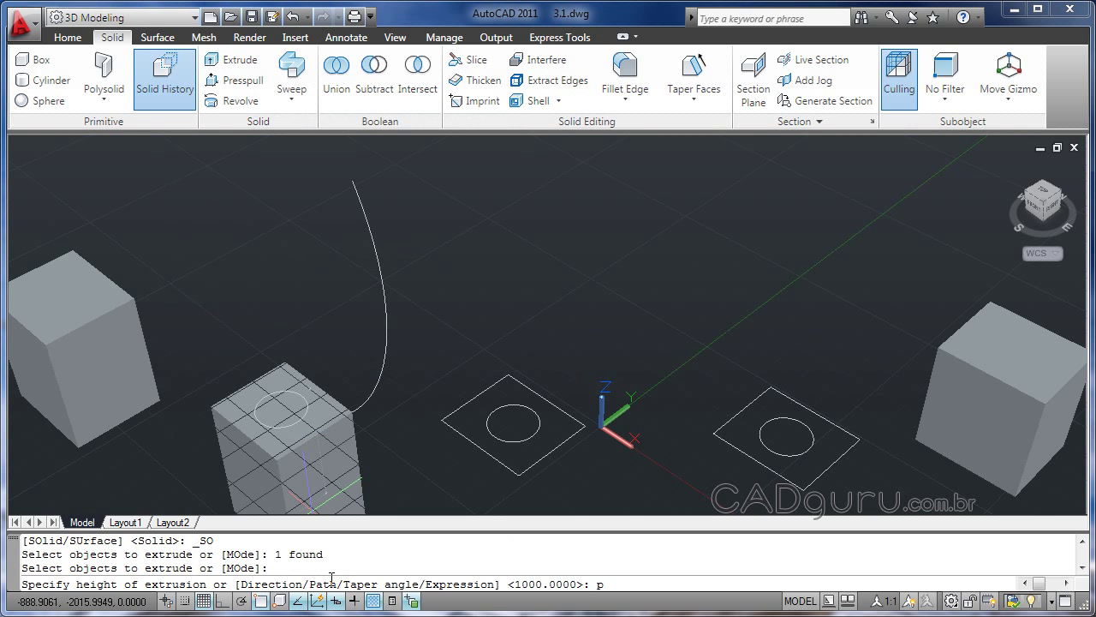
pyautogui.press('Return')
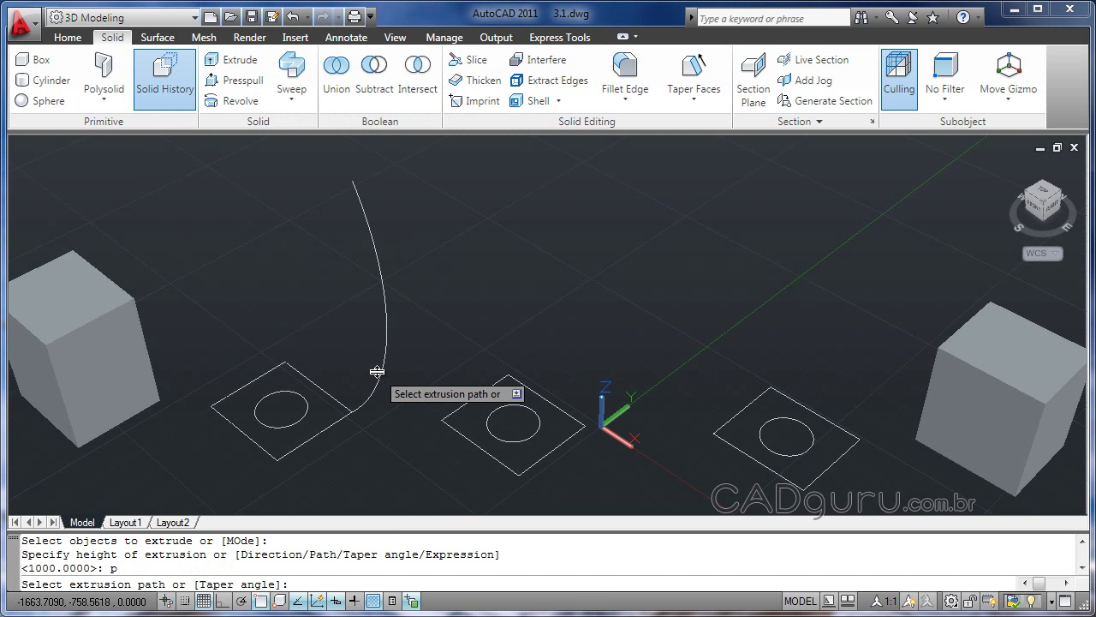
pyautogui.click(379, 373)
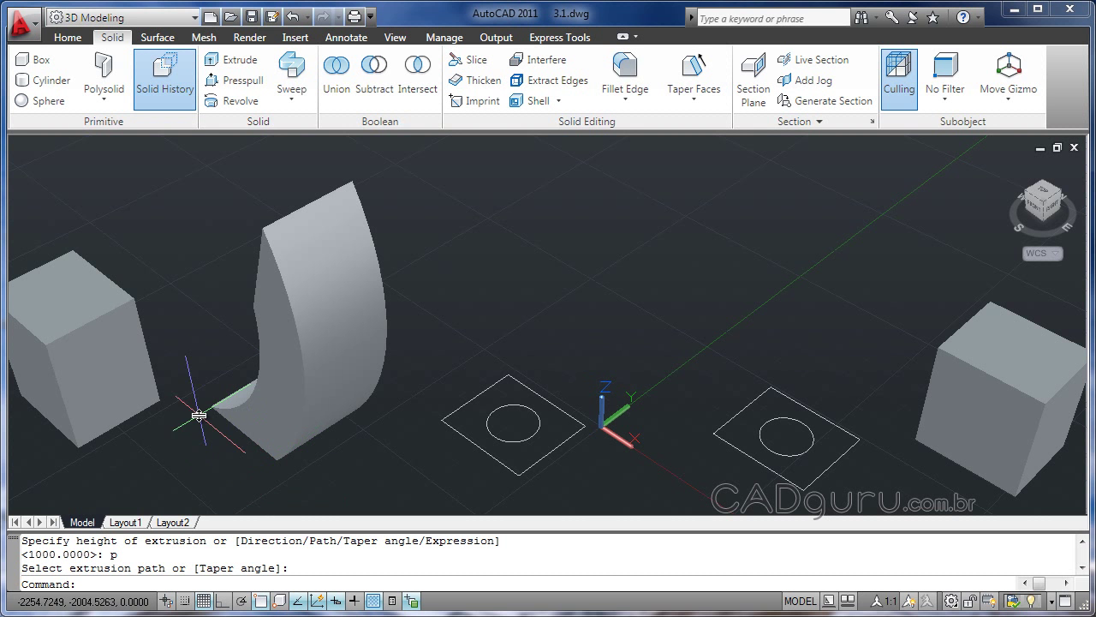
pyautogui.moveTo(202, 368)
pyautogui.keyDown('shift'); pyautogui.mouseDown(button='middle')
pyautogui.moveTo(234, 325)
pyautogui.moveTo(405, 340)
pyautogui.moveTo(433, 320)
pyautogui.moveTo(531, 326)
pyautogui.moveTo(521, 348)
pyautogui.moveTo(483, 357)
pyautogui.moveTo(357, 360)
pyautogui.moveTo(258, 346)
pyautogui.mouseUp(button='middle'); pyautogui.keyUp('shift')
pyautogui.moveTo(238, 342)
pyautogui.keyDown('shift'); pyautogui.mouseDown(button='middle')
pyautogui.moveTo(237, 323)
pyautogui.moveTo(188, 347)
pyautogui.moveTo(210, 350)
pyautogui.mouseUp(button='middle'); pyautogui.keyUp('shift')
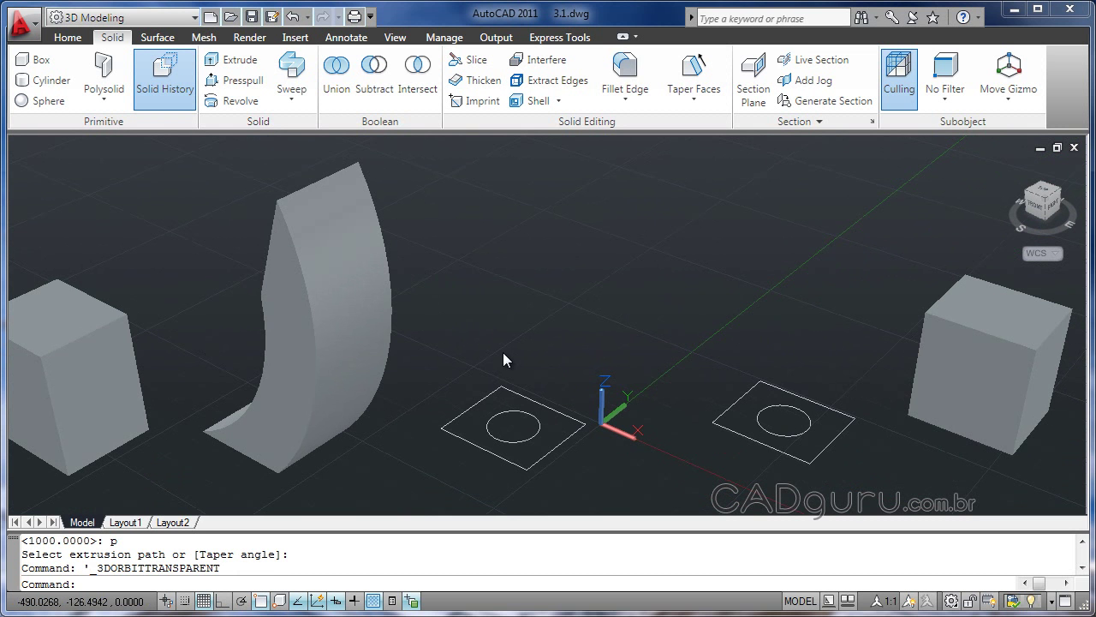
# Extrude the third square 1000 units high with a -7° taper angle.
pyautogui.click(239, 60)
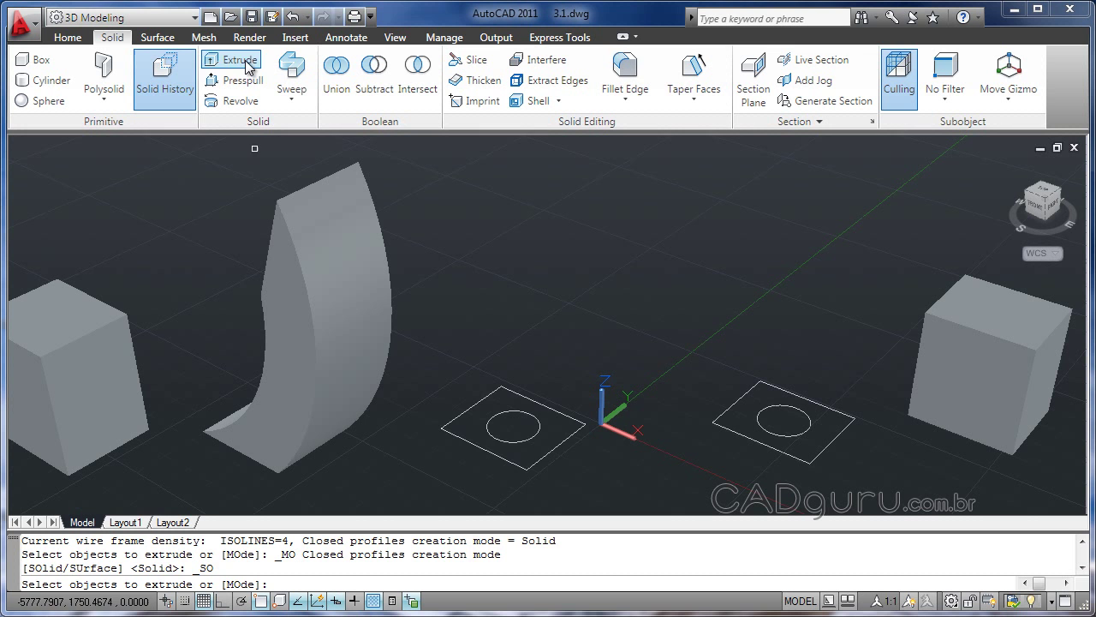
pyautogui.click(472, 445)
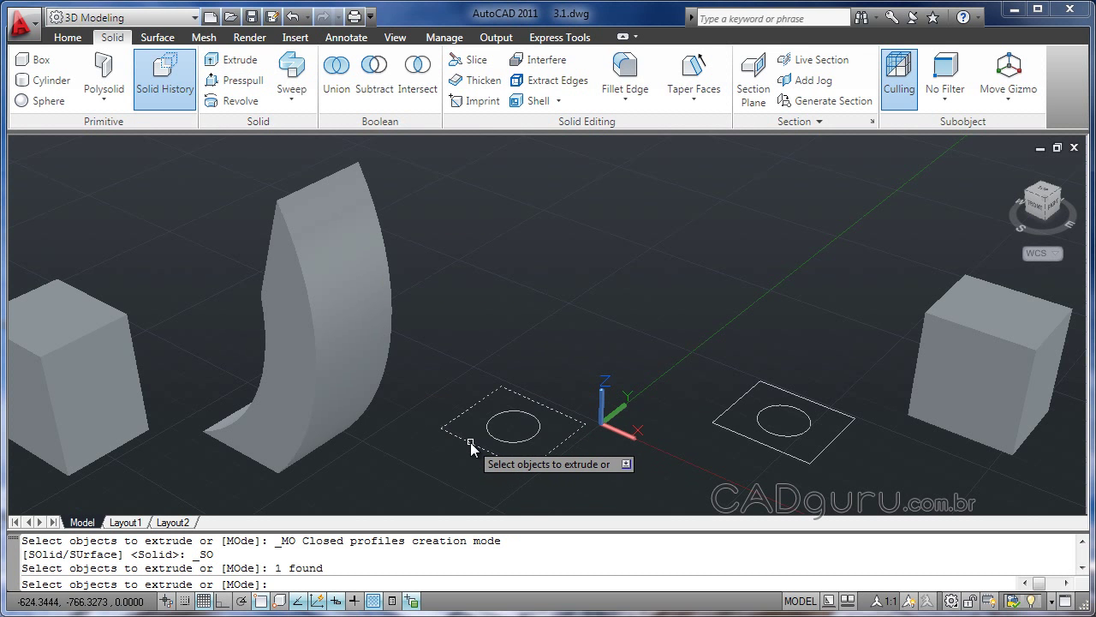
pyautogui.press('Return')
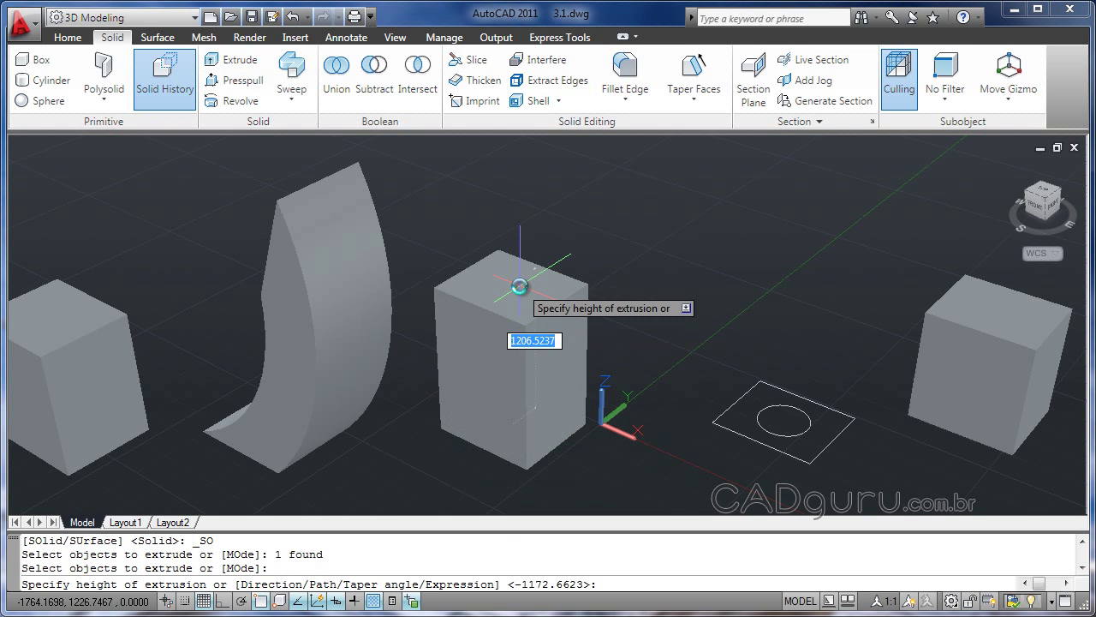
pyautogui.write('t')
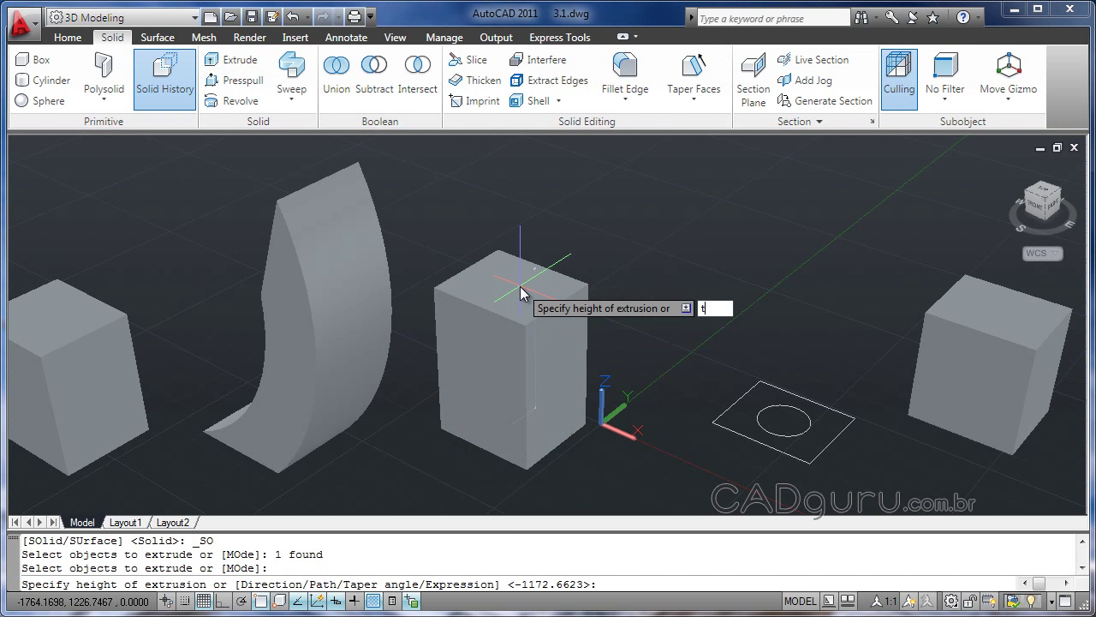
pyautogui.press('Return')
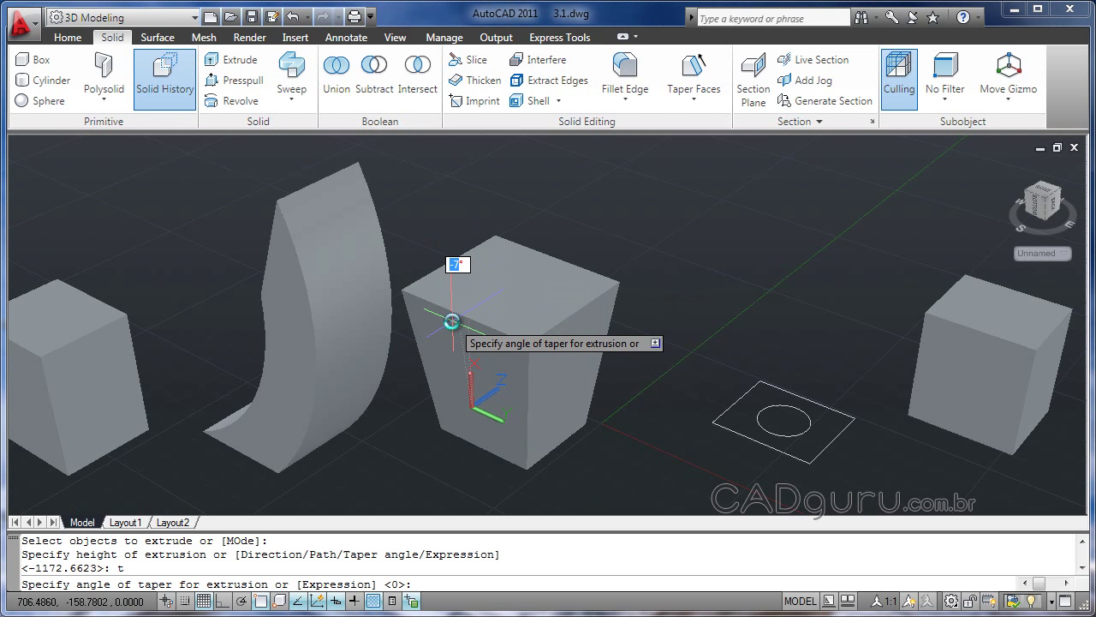
pyautogui.write('-')
pyautogui.write('7')
pyautogui.press('Return')
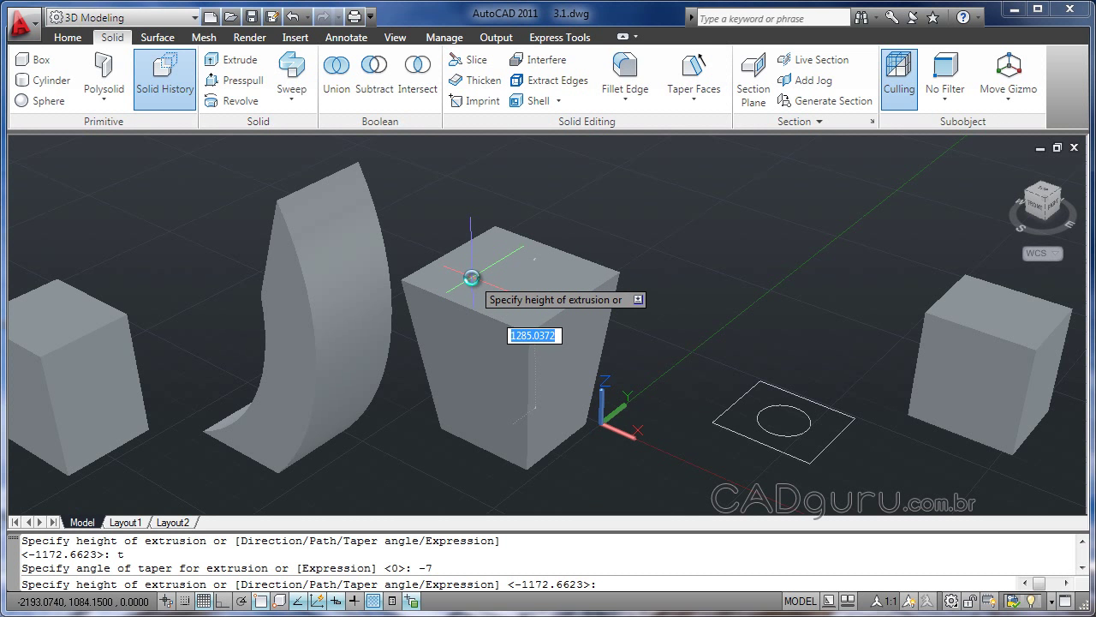
pyautogui.write('1000')
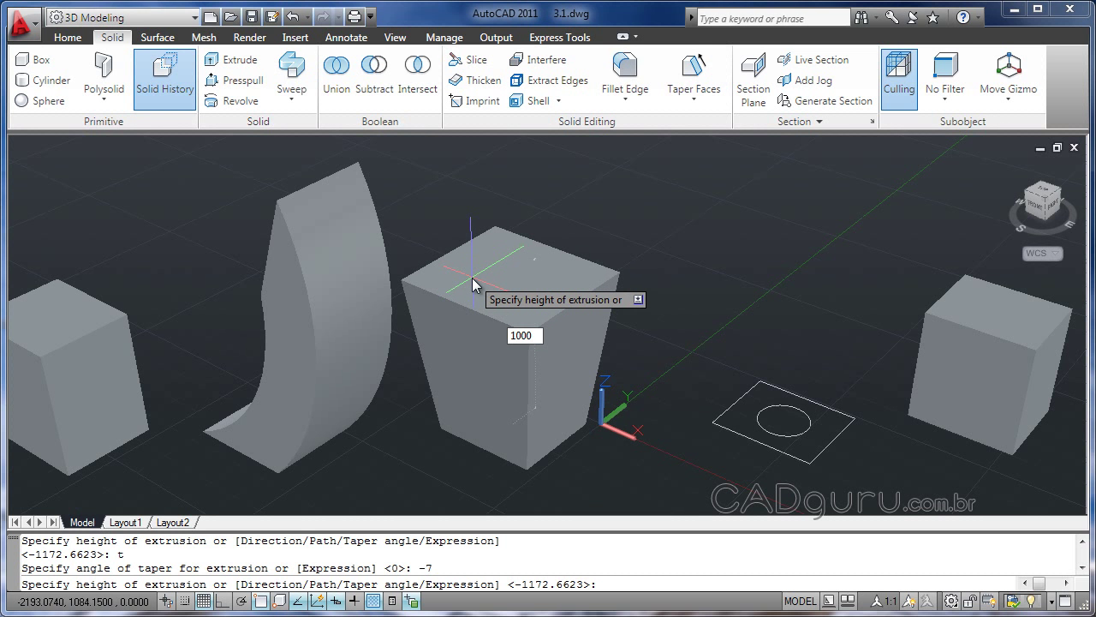
pyautogui.press('Return')
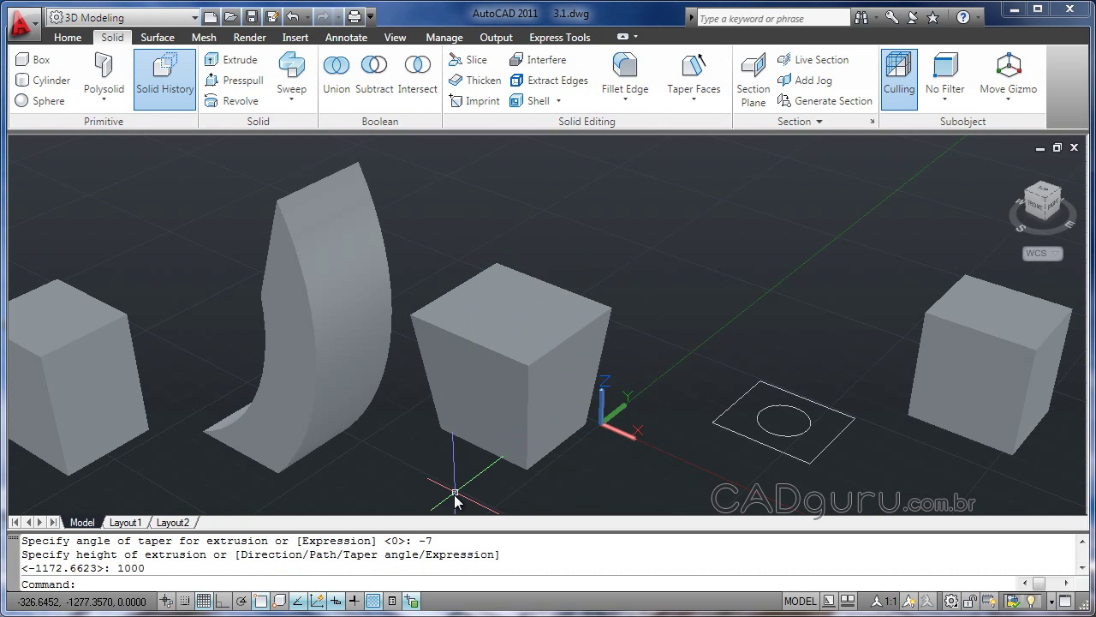
pyautogui.moveTo(454, 494)
pyautogui.keyDown('shift'); pyautogui.mouseDown(button='middle')
pyautogui.moveTo(482, 443)
pyautogui.moveTo(529, 443)
pyautogui.moveTo(347, 446)
pyautogui.moveTo(398, 452)
pyautogui.moveTo(386, 450)
pyautogui.mouseUp(button='middle'); pyautogui.keyUp('shift')
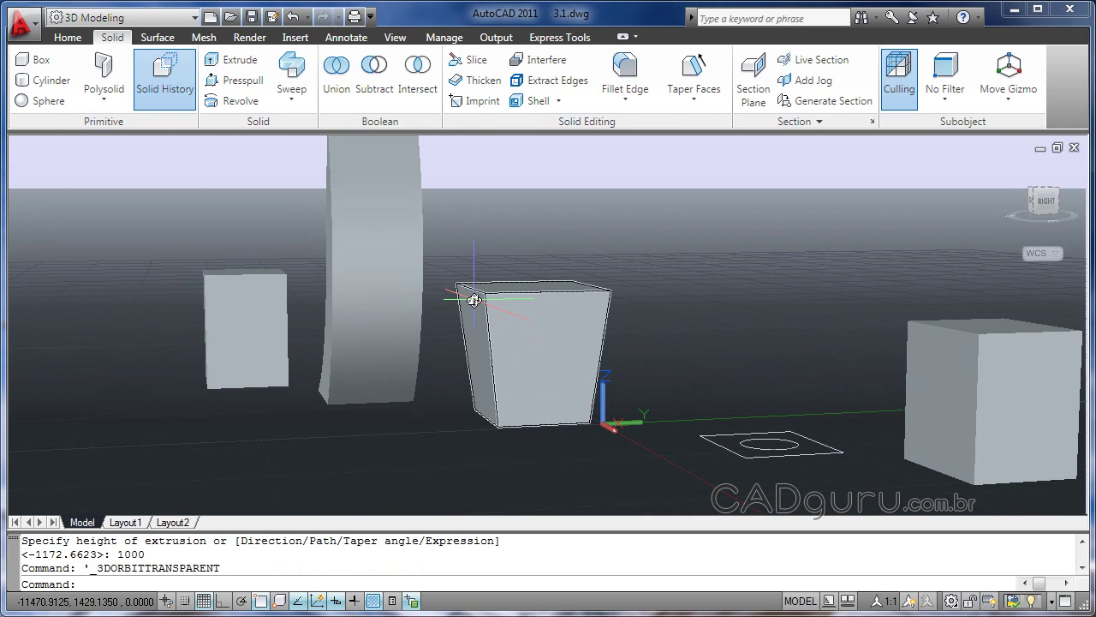
pyautogui.moveTo(474, 300)
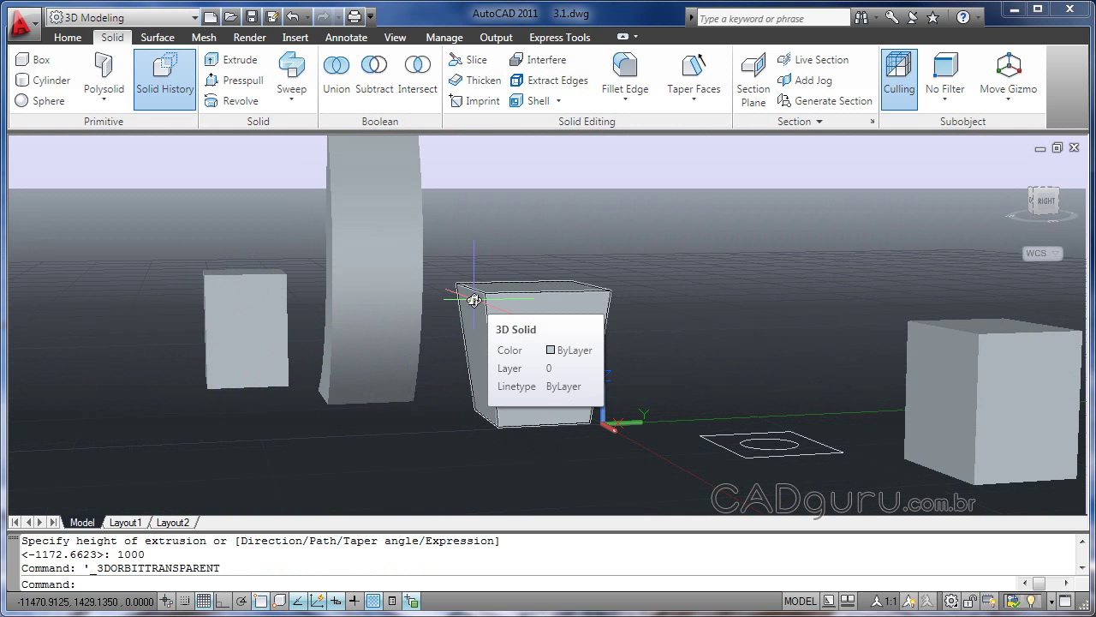
# Orbit up to a raised three-quarter view of the row of solids.
pyautogui.keyDown('shift'); pyautogui.moveTo(474, 300); pyautogui.dragTo(708, 407, button='middle'); pyautogui.keyUp('shift')
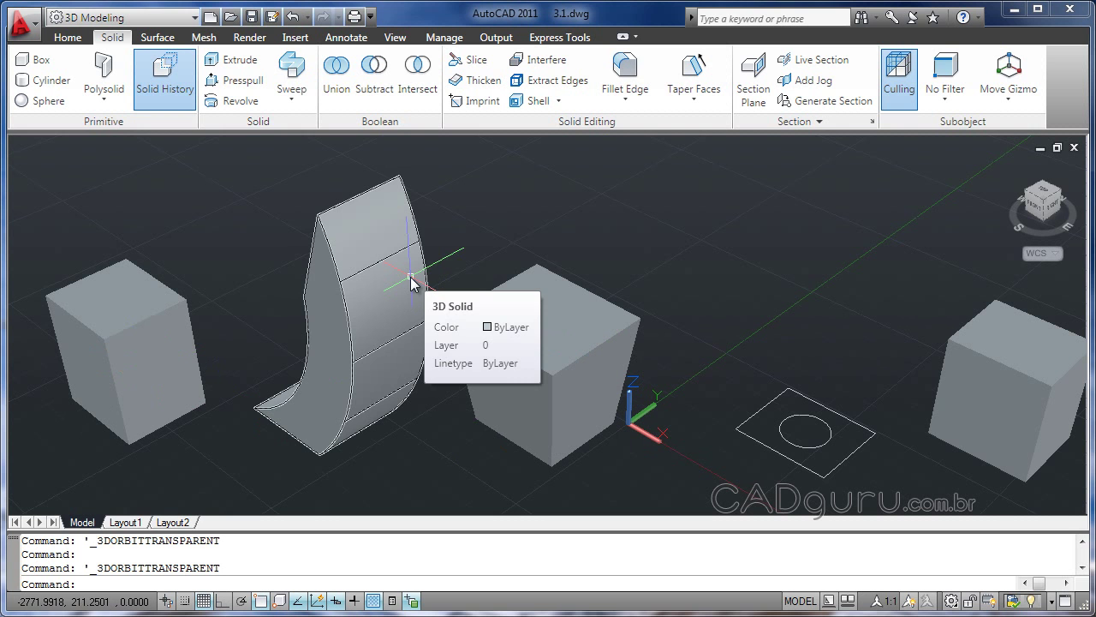
# Presspull the circle on the fourth box's top 1000 units deep.
pyautogui.click(243, 81)
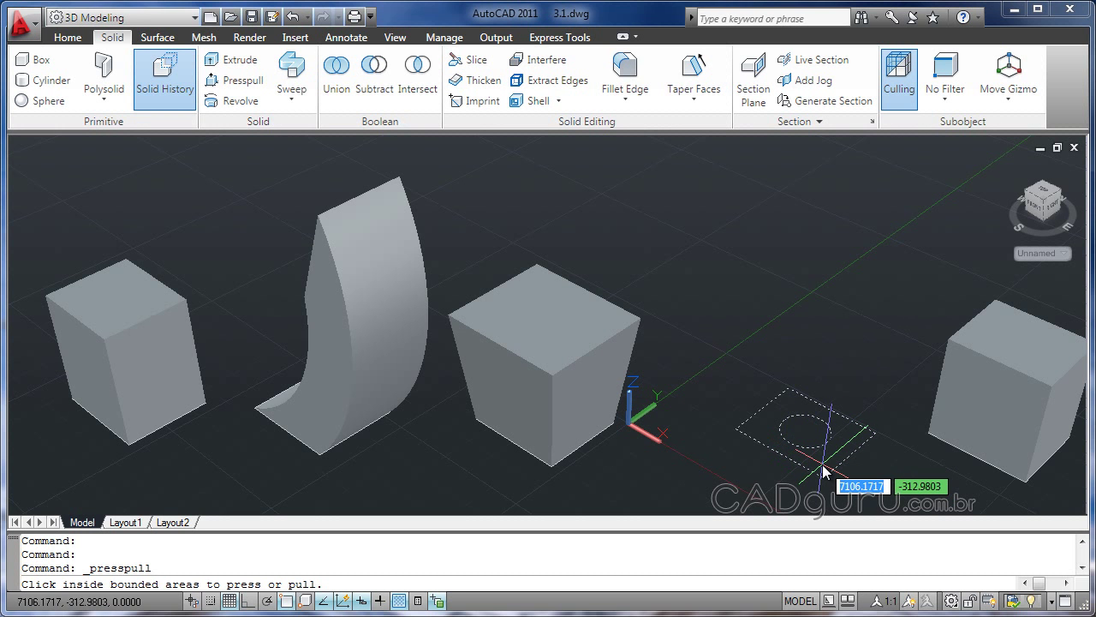
pyautogui.click(822, 463)
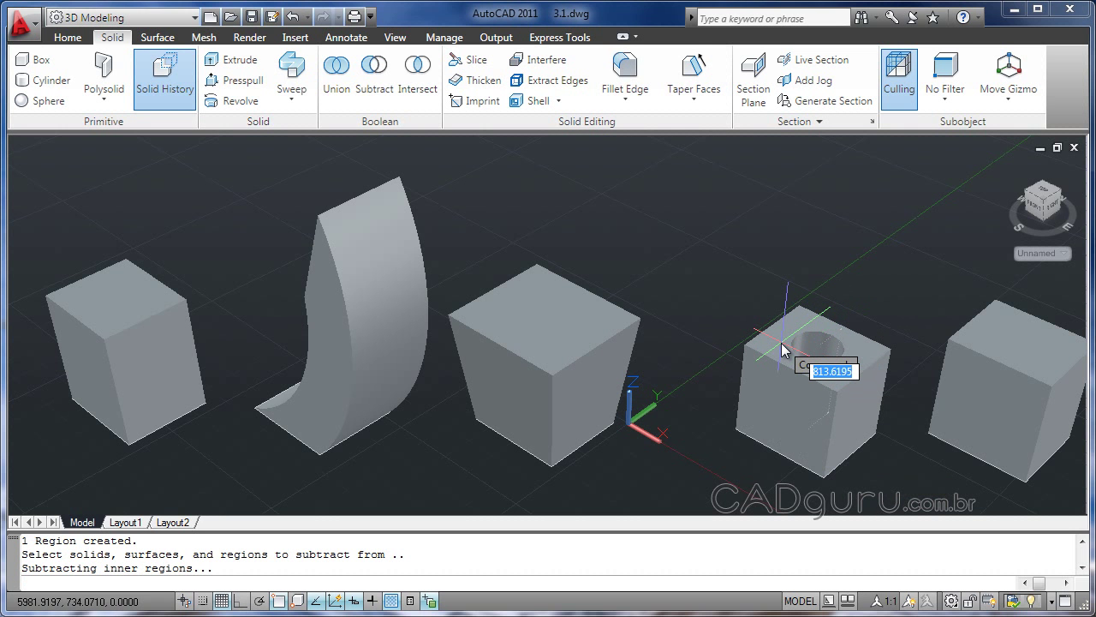
pyautogui.write('1000')
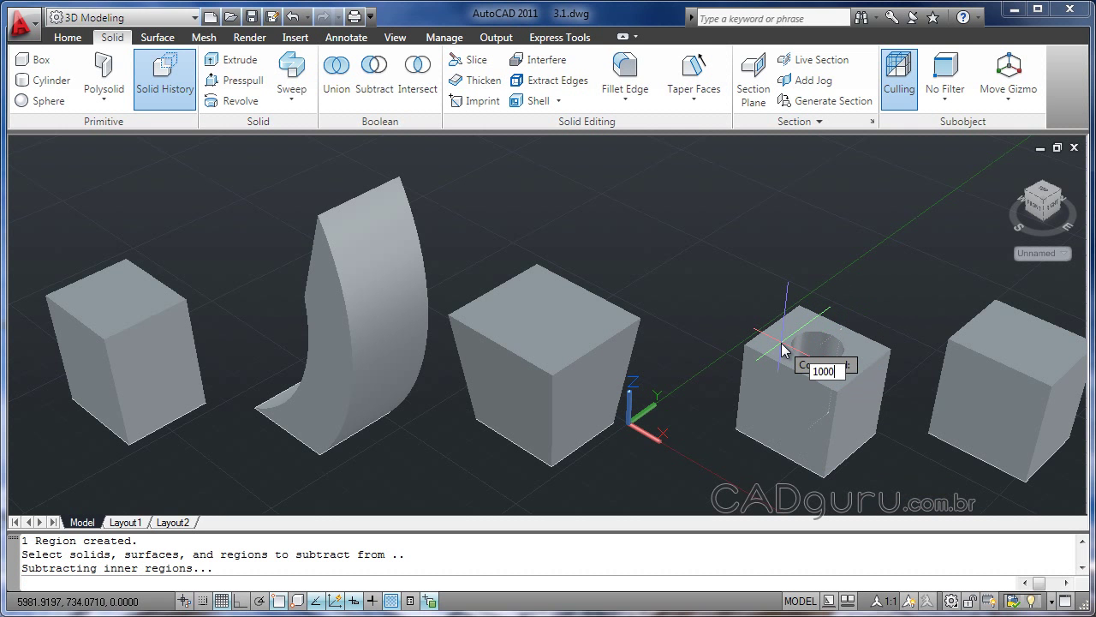
pyautogui.press('Return')
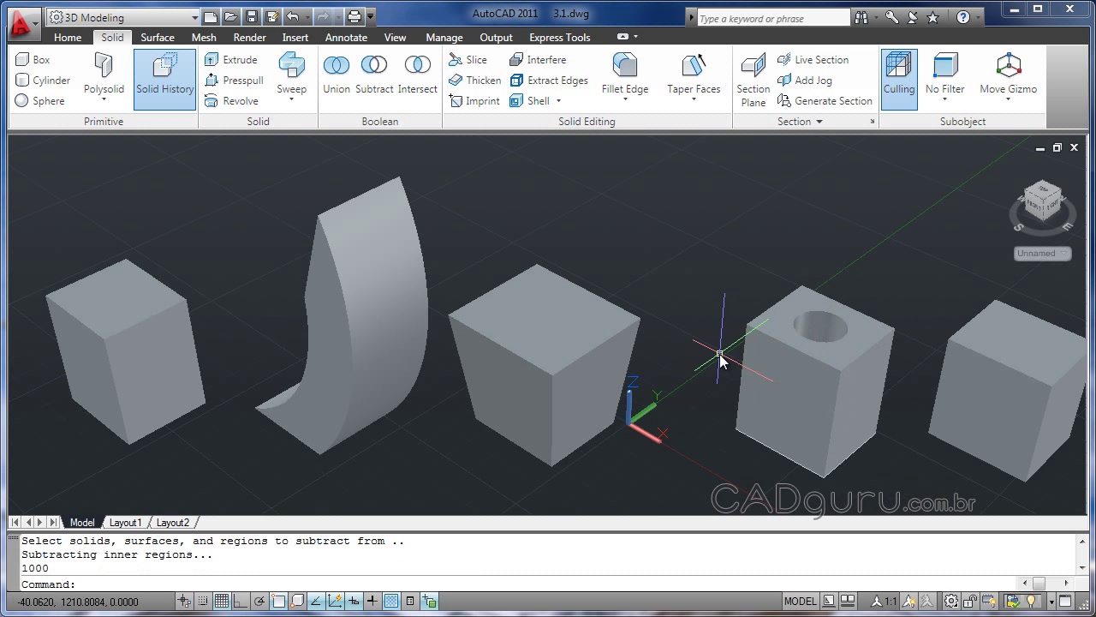
pyautogui.moveTo(719, 360)
pyautogui.keyDown('shift'); pyautogui.mouseDown(button='middle')
pyautogui.moveTo(717, 375)
pyautogui.moveTo(618, 380)
pyautogui.moveTo(725, 394)
pyautogui.moveTo(762, 421)
pyautogui.moveTo(754, 445)
pyautogui.moveTo(736, 430)
pyautogui.moveTo(722, 340)
pyautogui.moveTo(732, 359)
pyautogui.mouseUp(button='middle'); pyautogui.keyUp('shift')
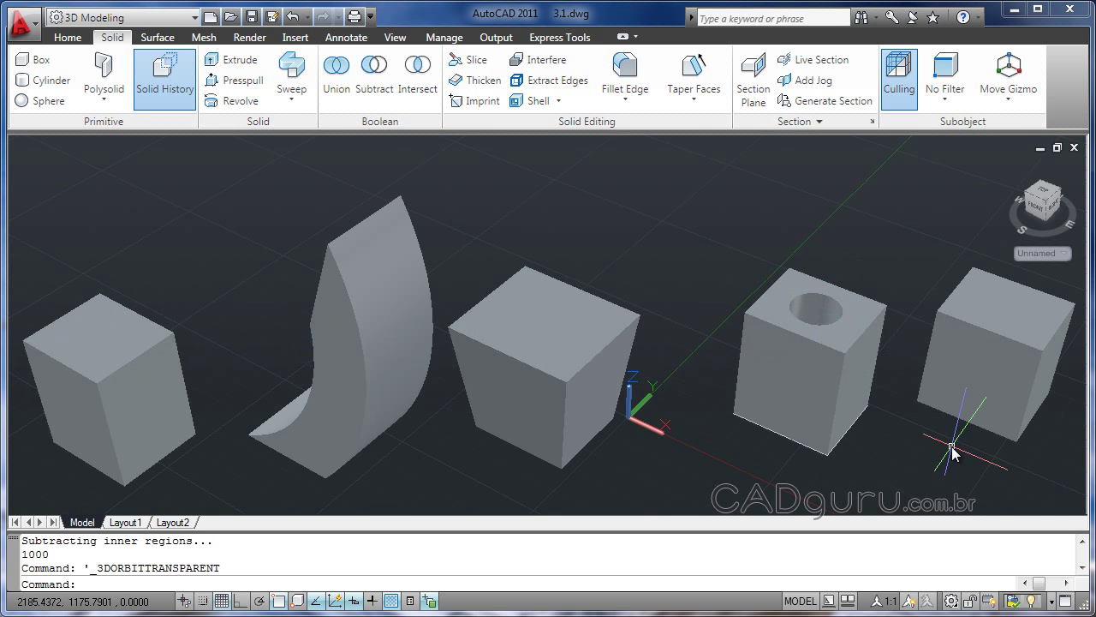
# Pan the model left and orbit to look at the solids' bases from below.
pyautogui.moveTo(950, 446); pyautogui.dragTo(729, 442, button='middle')
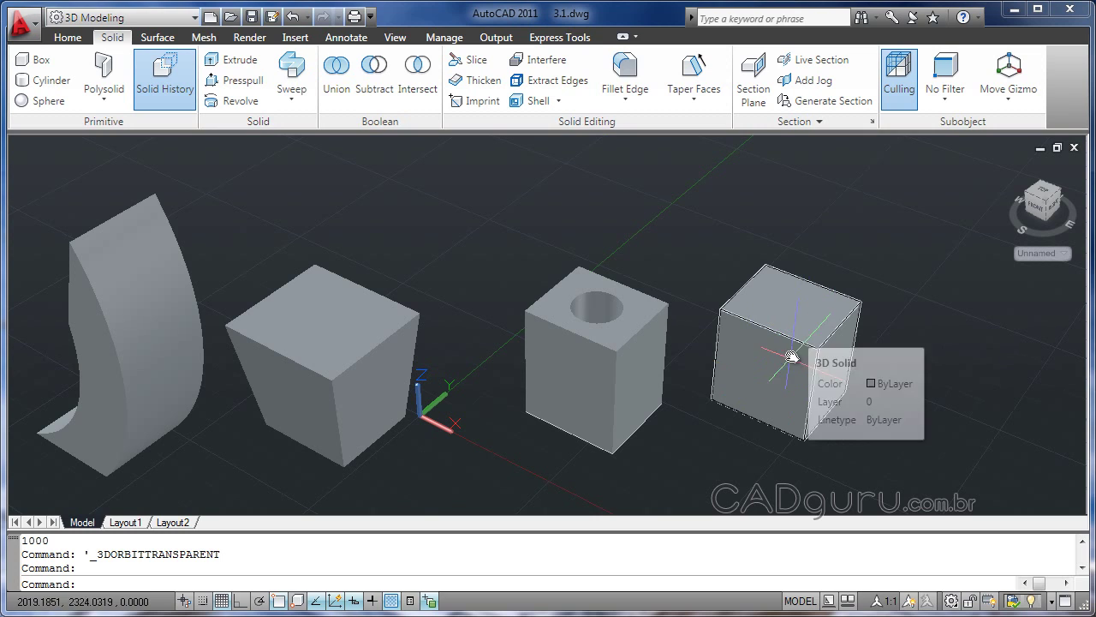
pyautogui.keyDown('shift'); pyautogui.moveTo(742, 478); pyautogui.dragTo(741, 368, button='middle'); pyautogui.keyUp('shift')
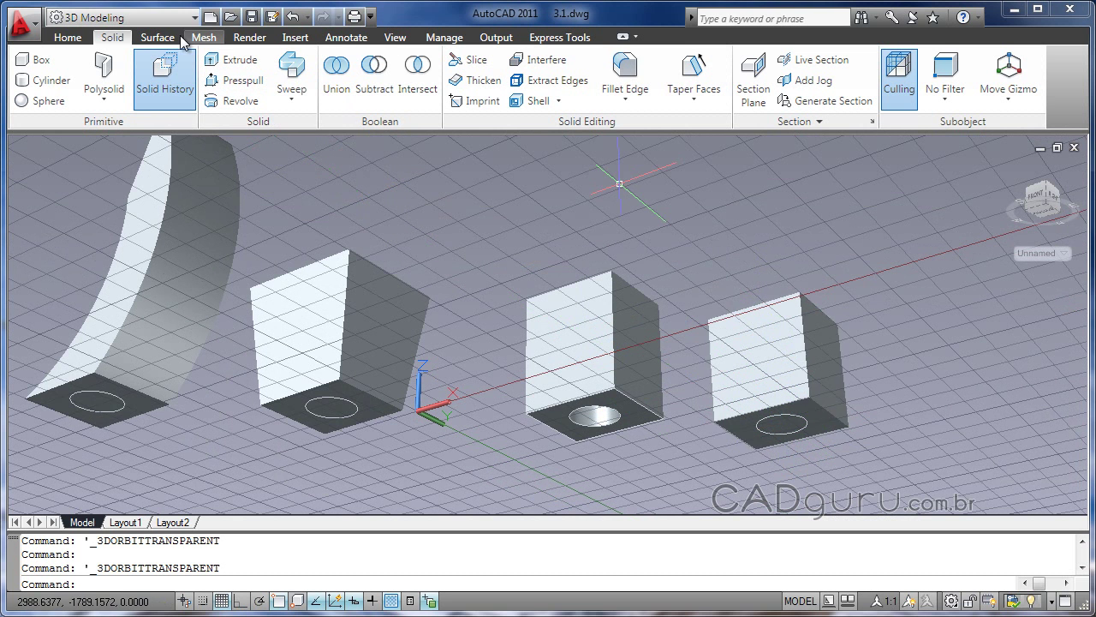
# Presspull the circle on the rightmost box's base upward into the box.
pyautogui.click(231, 83)
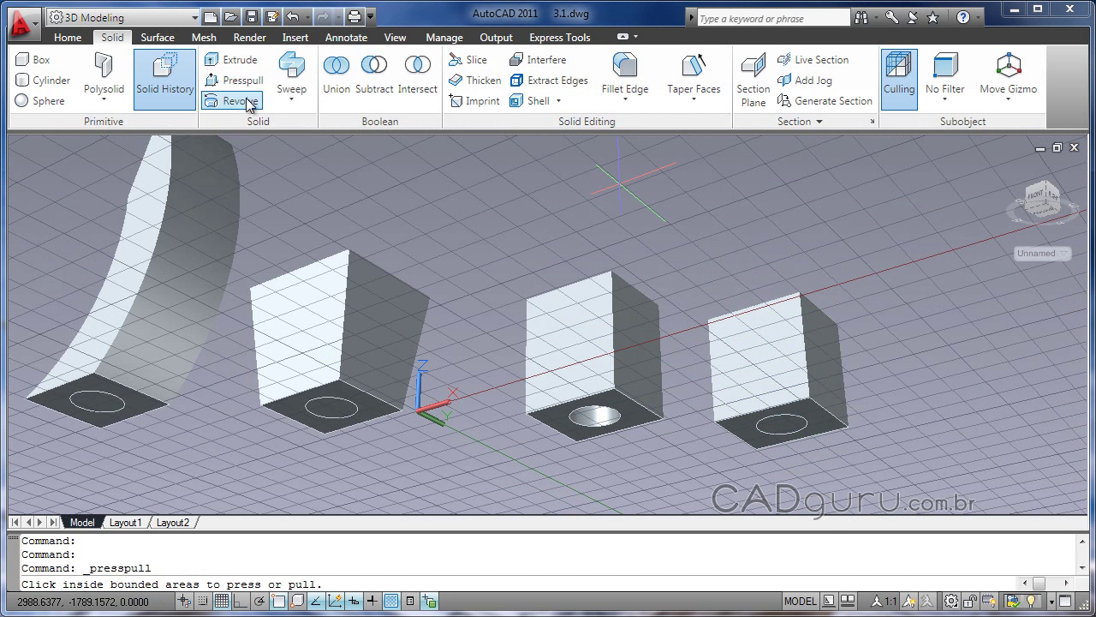
pyautogui.click(782, 425)
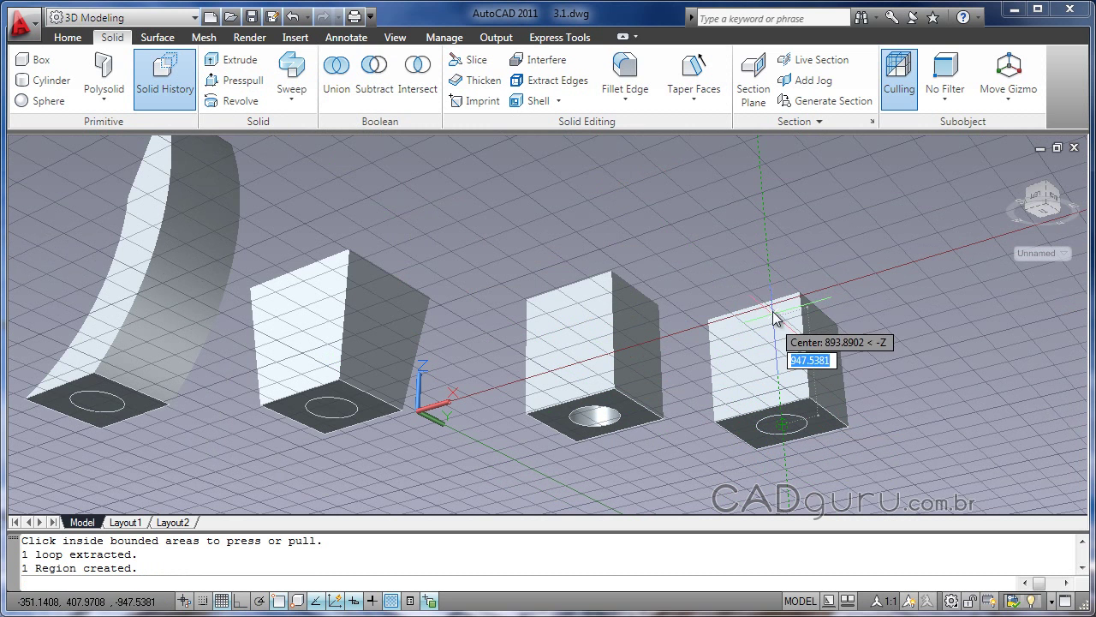
pyautogui.click(771, 266)
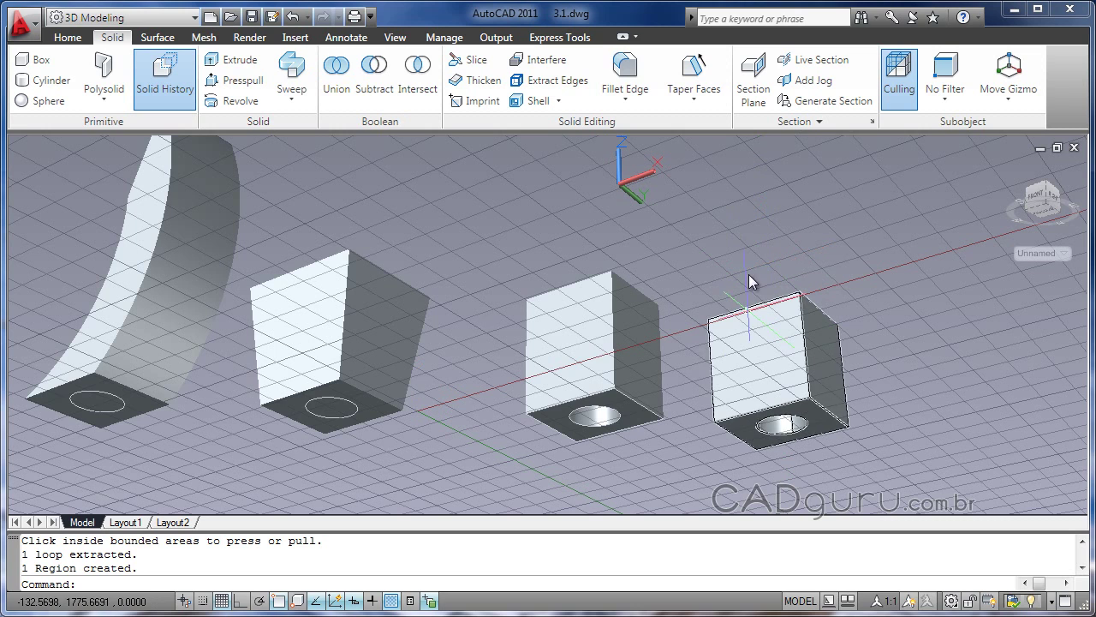
pyautogui.moveTo(749, 274)
pyautogui.keyDown('shift'); pyautogui.mouseDown(button='middle')
pyautogui.moveTo(781, 447)
pyautogui.moveTo(732, 458)
pyautogui.moveTo(745, 375)
pyautogui.moveTo(731, 306)
pyautogui.moveTo(747, 262)
pyautogui.moveTo(720, 213)
pyautogui.moveTo(739, 411)
pyautogui.moveTo(756, 404)
pyautogui.moveTo(760, 358)
pyautogui.moveTo(768, 371)
pyautogui.moveTo(749, 385)
pyautogui.mouseUp(button='middle'); pyautogui.keyUp('shift')
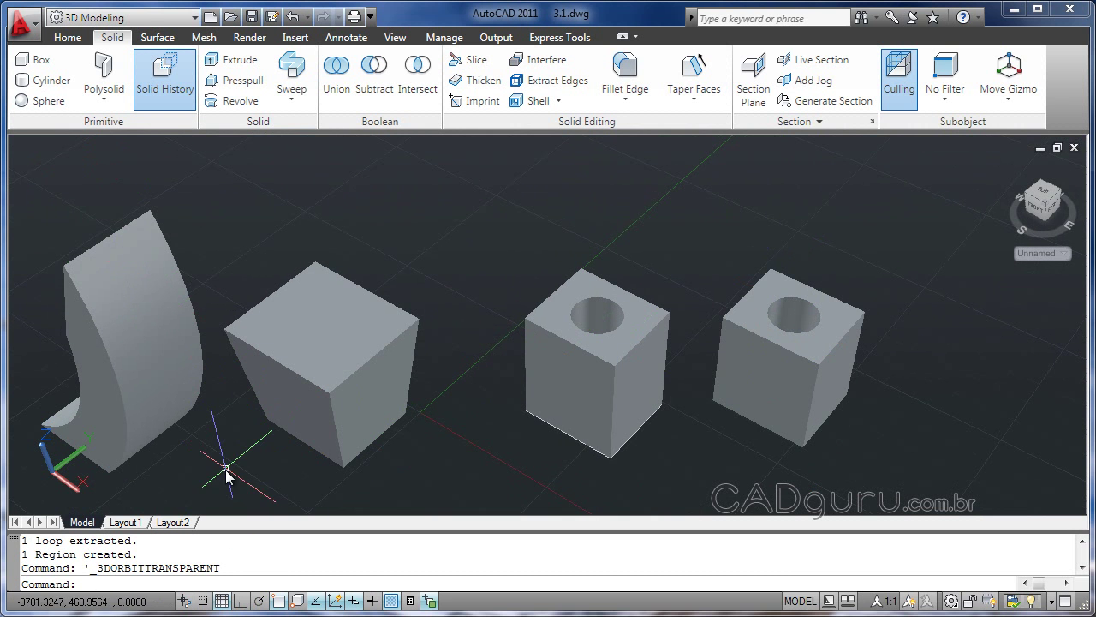
# Orbit toward the left end to view the first box and curved solid from below.
pyautogui.keyDown('shift'); pyautogui.moveTo(223, 475); pyautogui.dragTo(687, 430, button='middle'); pyautogui.keyUp('shift')
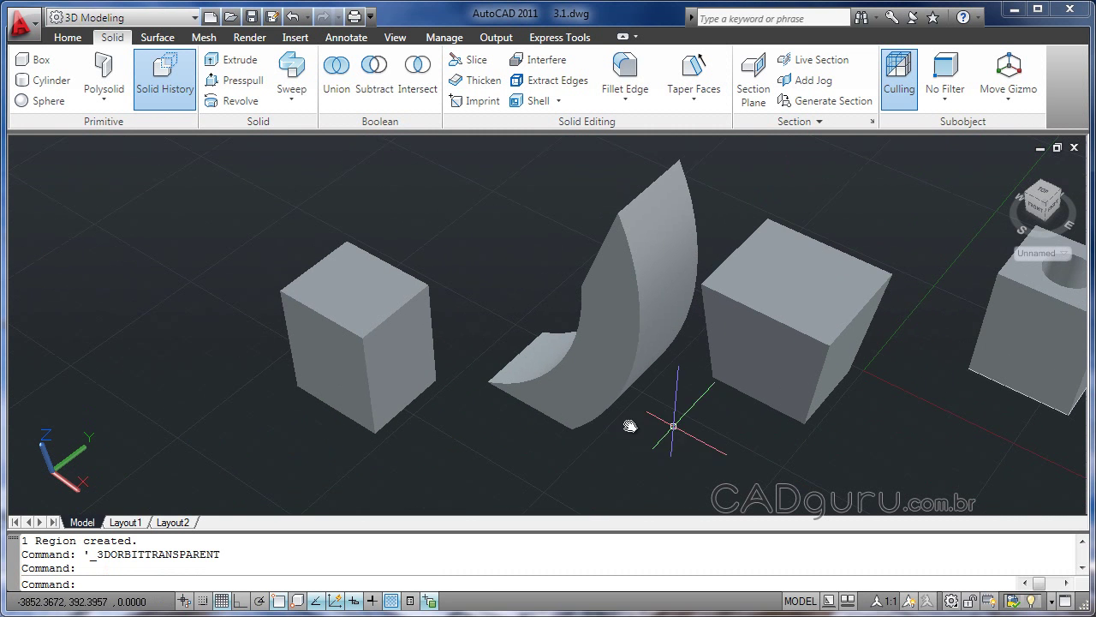
pyautogui.click(408, 368)
pyautogui.press('Escape')
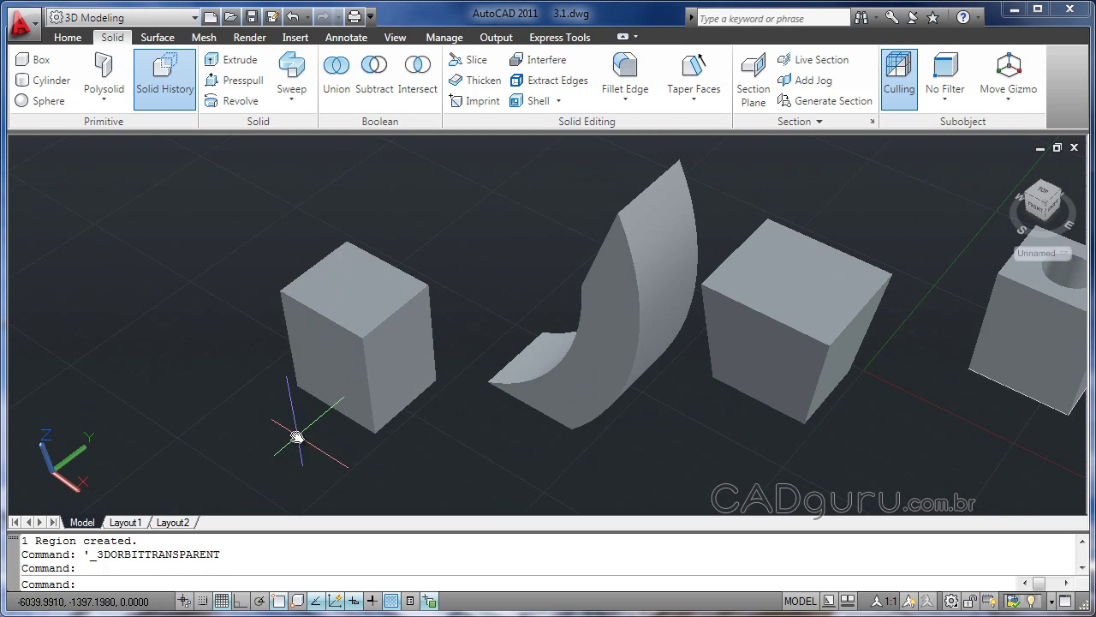
pyautogui.keyDown('shift'); pyautogui.moveTo(286, 445); pyautogui.dragTo(318, 288, button='middle'); pyautogui.keyUp('shift')
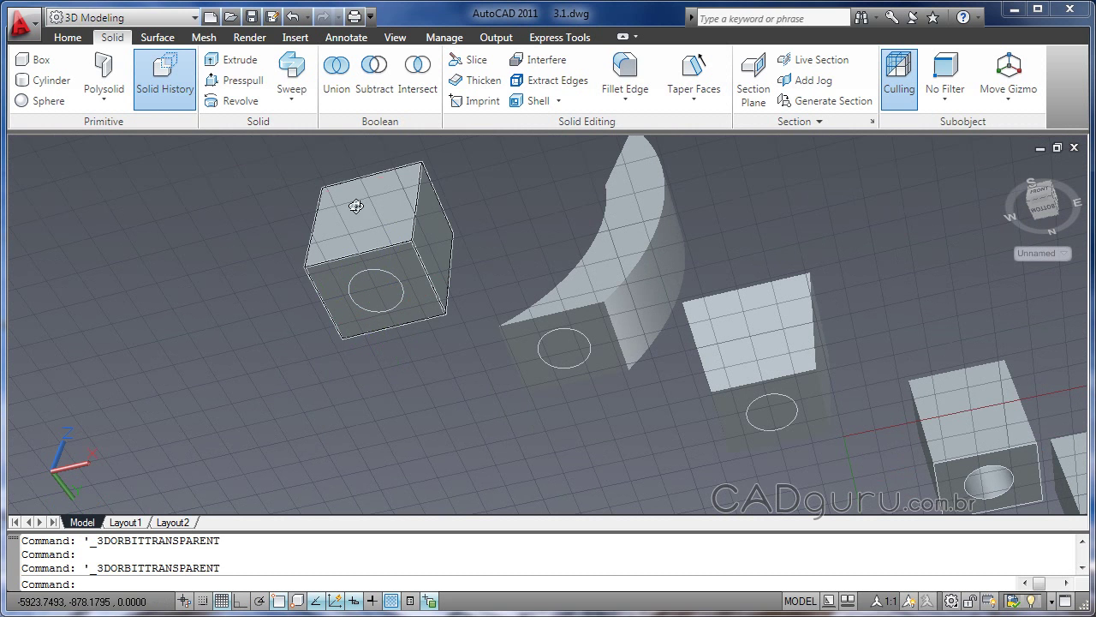
# Extrude the first box's base circle, chosen via selection cycling, up into a tall cylinder.
pyautogui.click(241, 68)
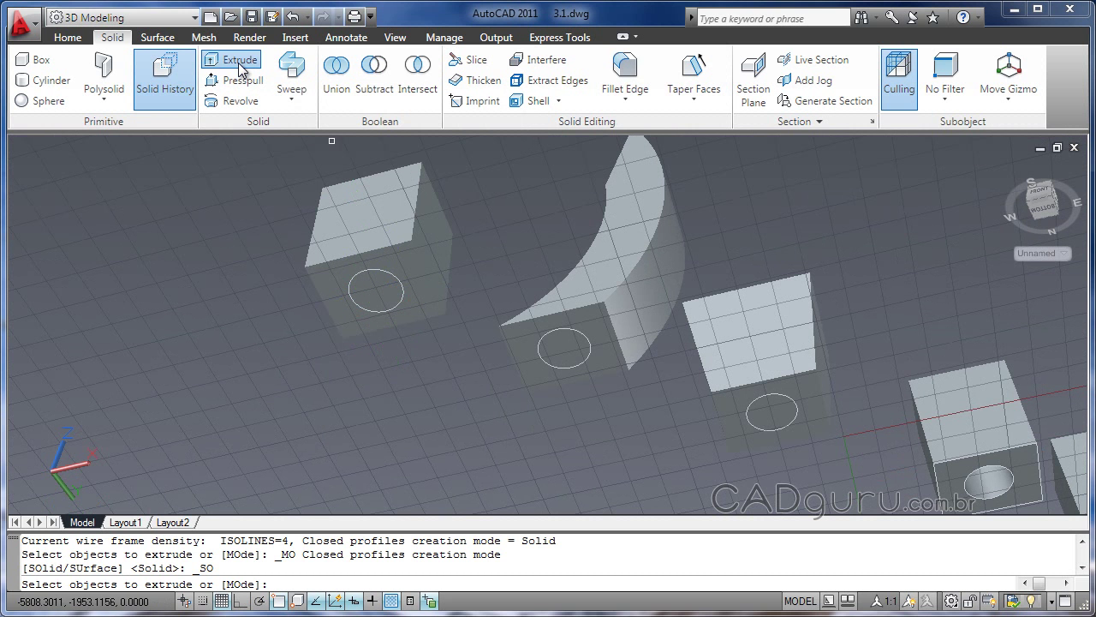
pyautogui.click(347, 289)
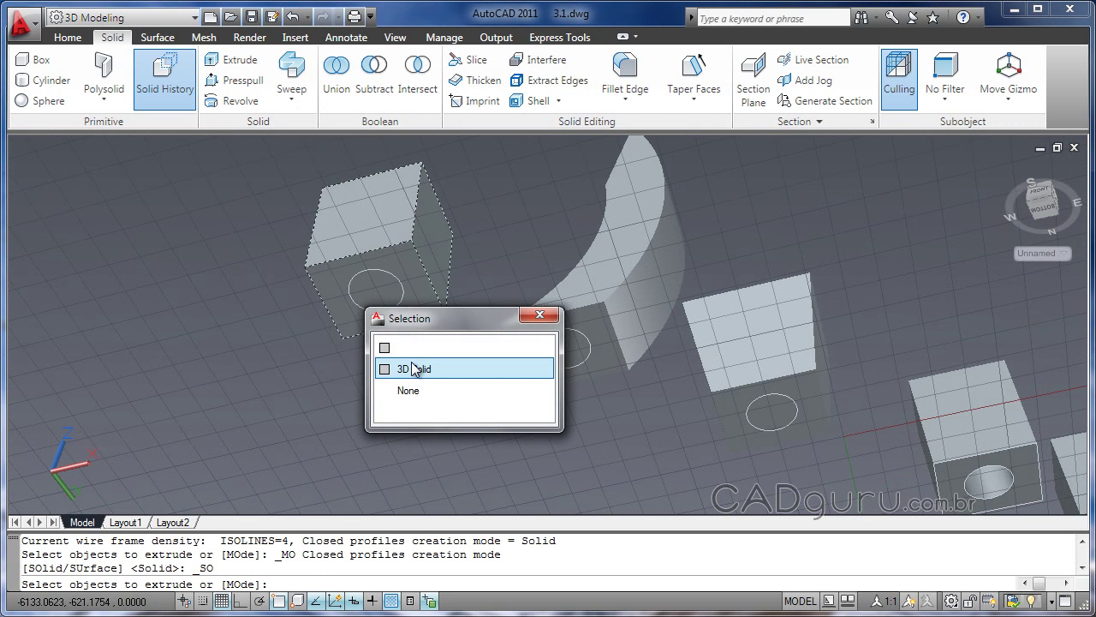
pyautogui.click(401, 349)
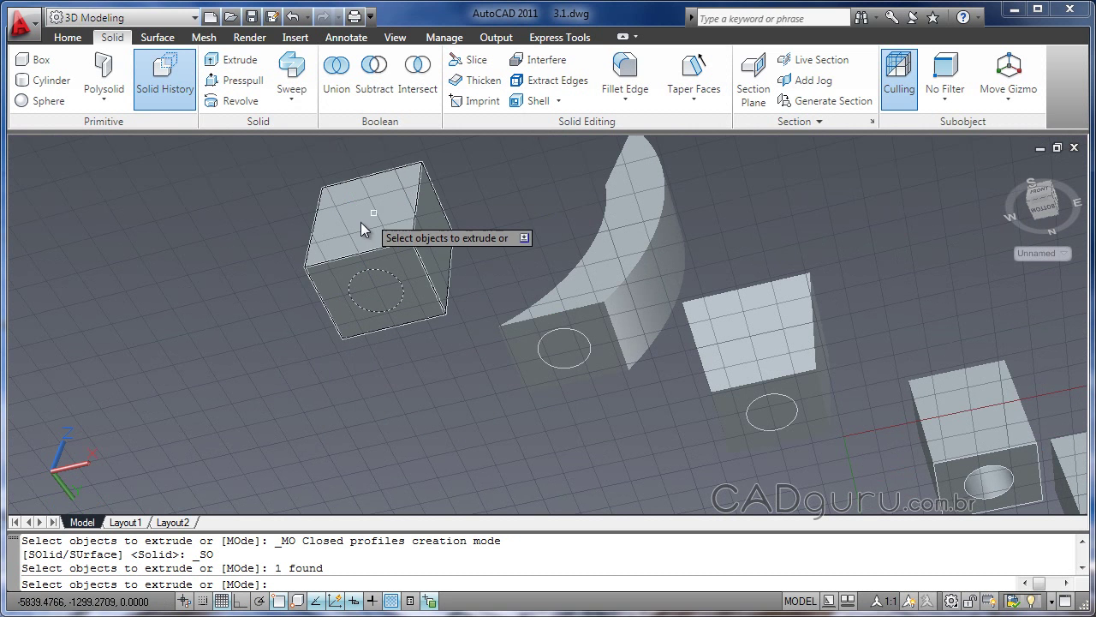
pyautogui.press('Return')
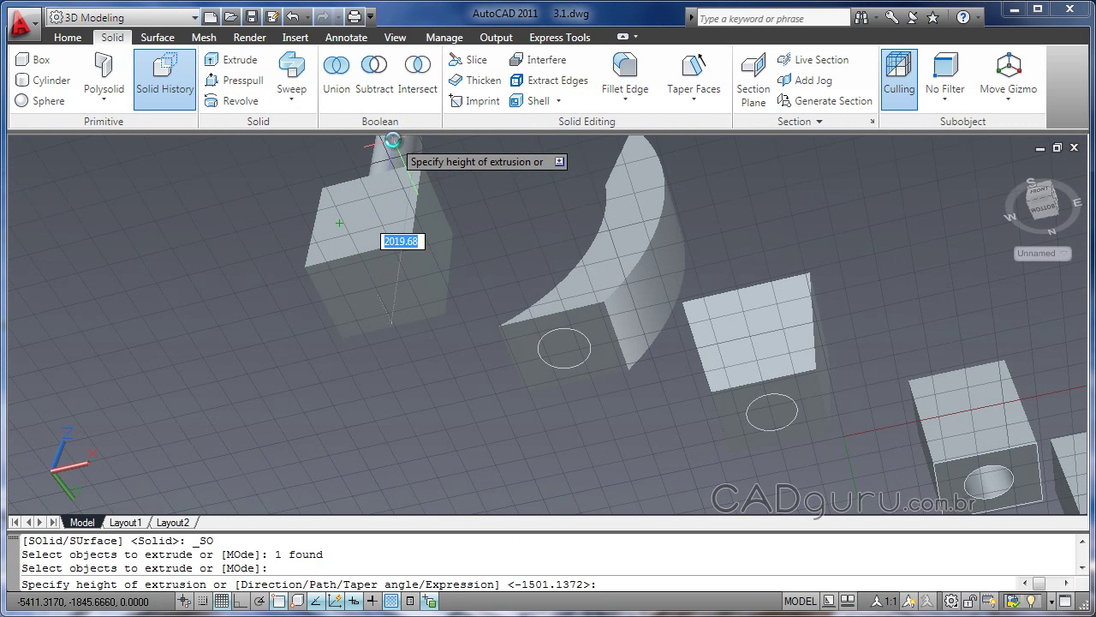
pyautogui.click(387, 146)
pyautogui.moveTo(177, 299)
pyautogui.keyDown('shift'); pyautogui.mouseDown(button='middle')
pyautogui.moveTo(159, 433)
pyautogui.moveTo(139, 436)
pyautogui.moveTo(157, 447)
pyautogui.mouseUp(button='middle'); pyautogui.keyUp('shift')
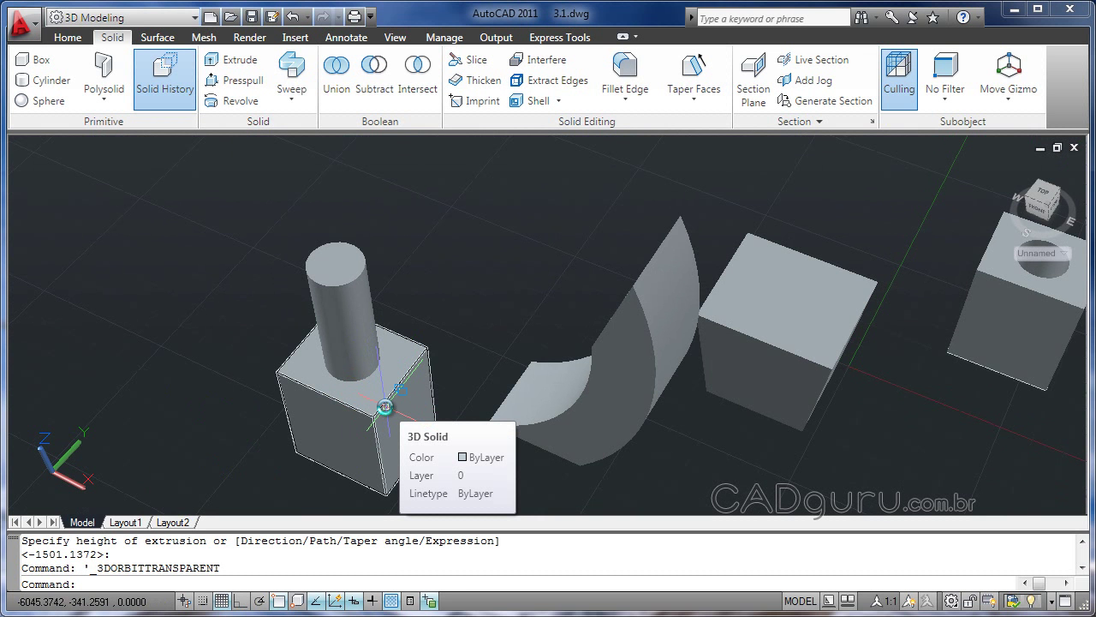
# Subtract the cylinder from the first box, leaving a round hole through its top.
pyautogui.click(380, 77)
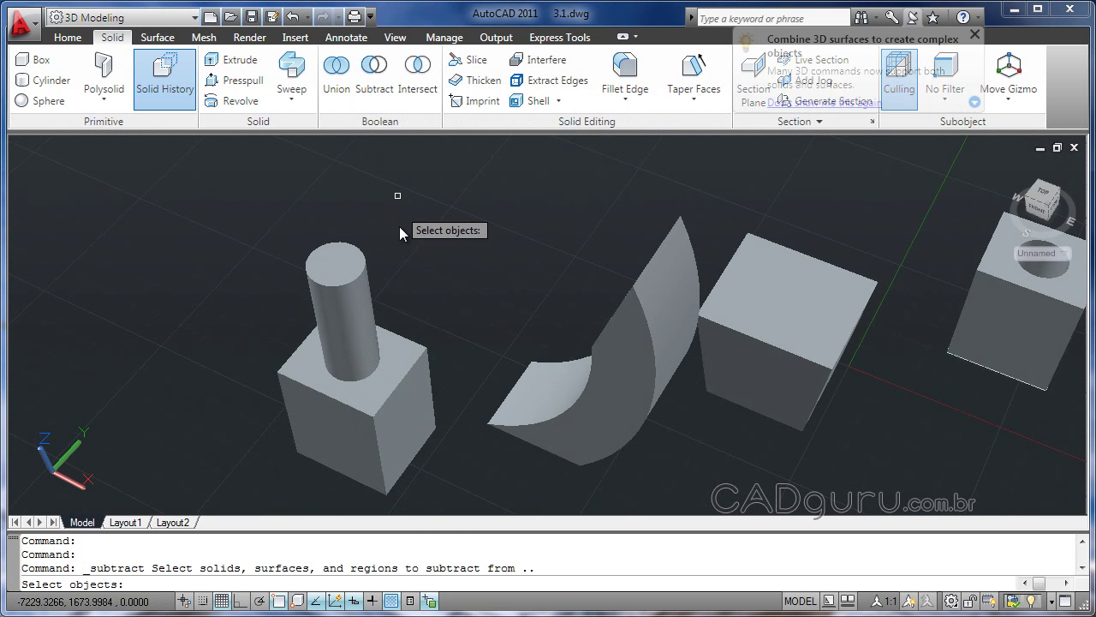
pyautogui.click(407, 374)
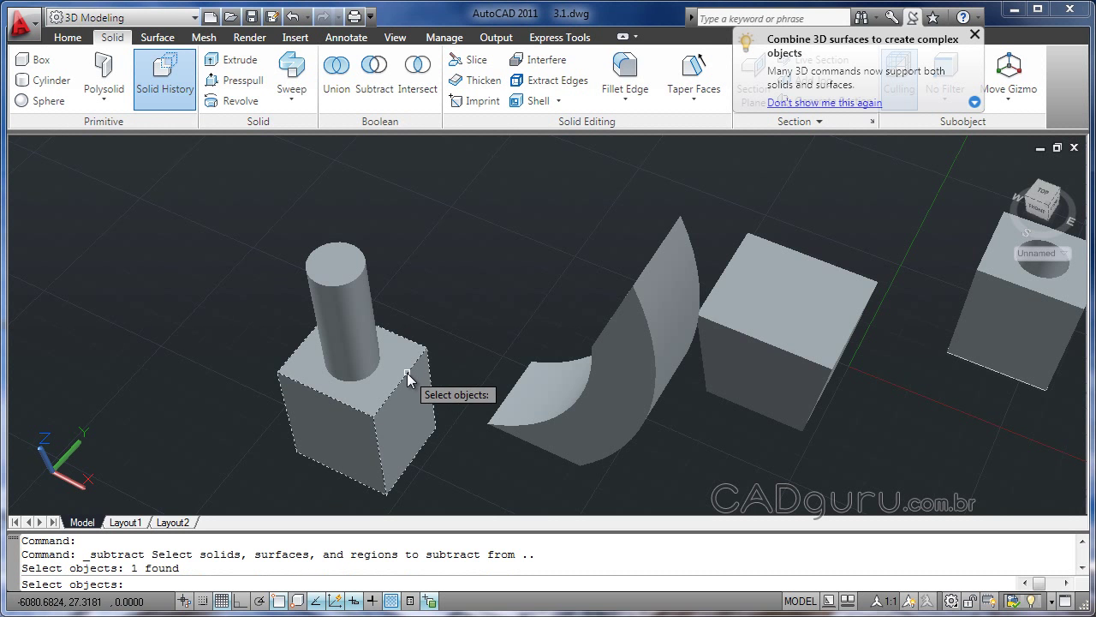
pyautogui.press('Return')
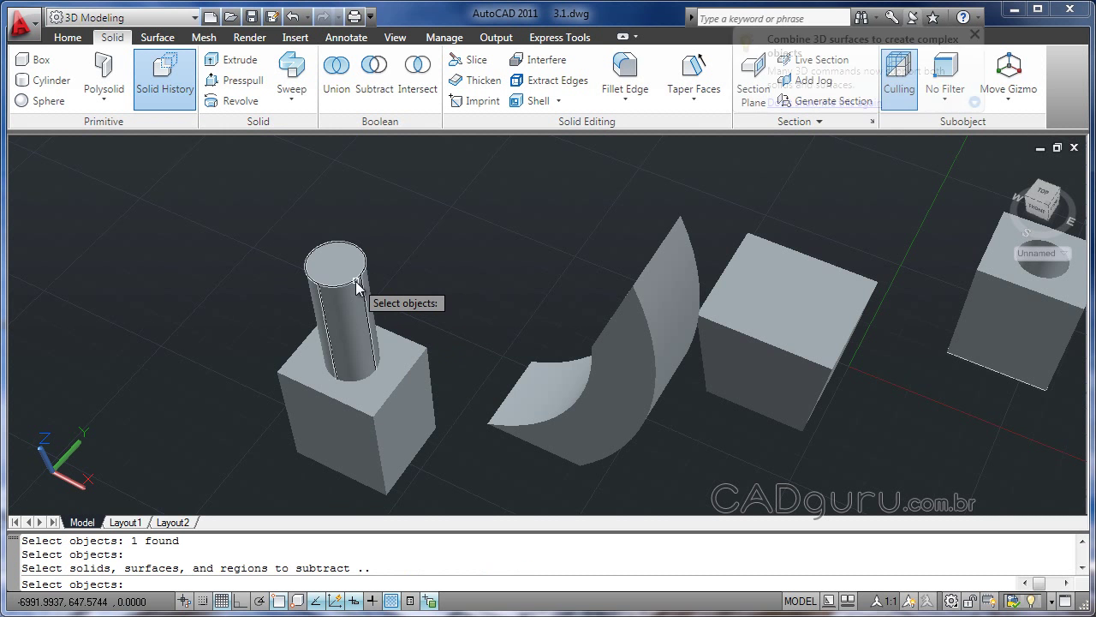
pyautogui.click(356, 286)
pyautogui.press('Return')
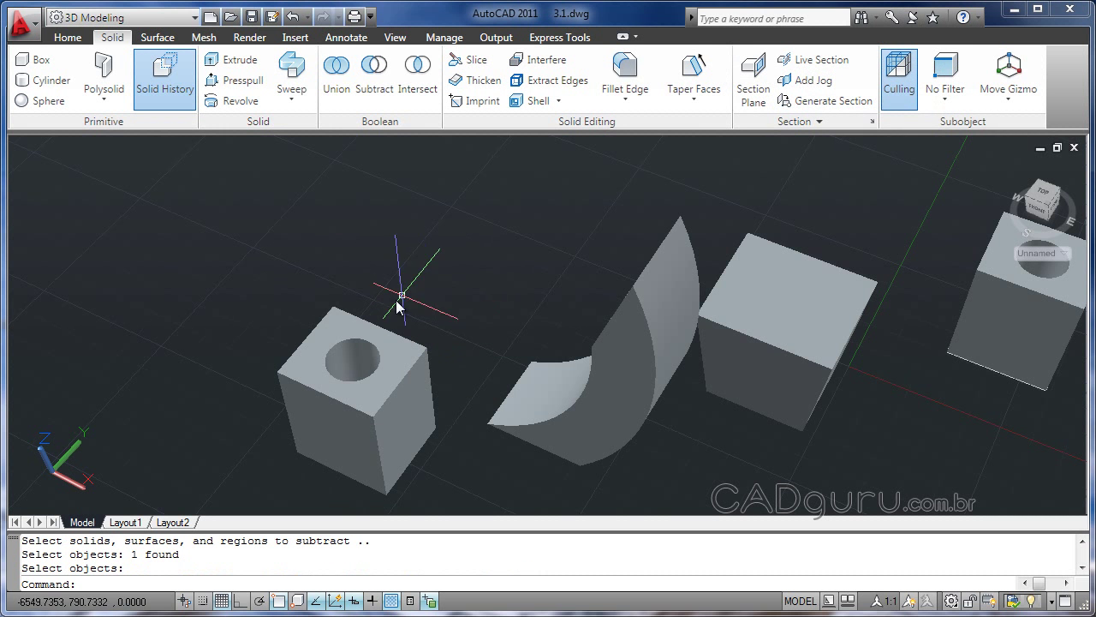
pyautogui.moveTo(212, 389)
pyautogui.keyDown('shift'); pyautogui.mouseDown(button='middle')
pyautogui.moveTo(214, 269)
pyautogui.moveTo(203, 334)
pyautogui.mouseUp(button='middle'); pyautogui.keyUp('shift')
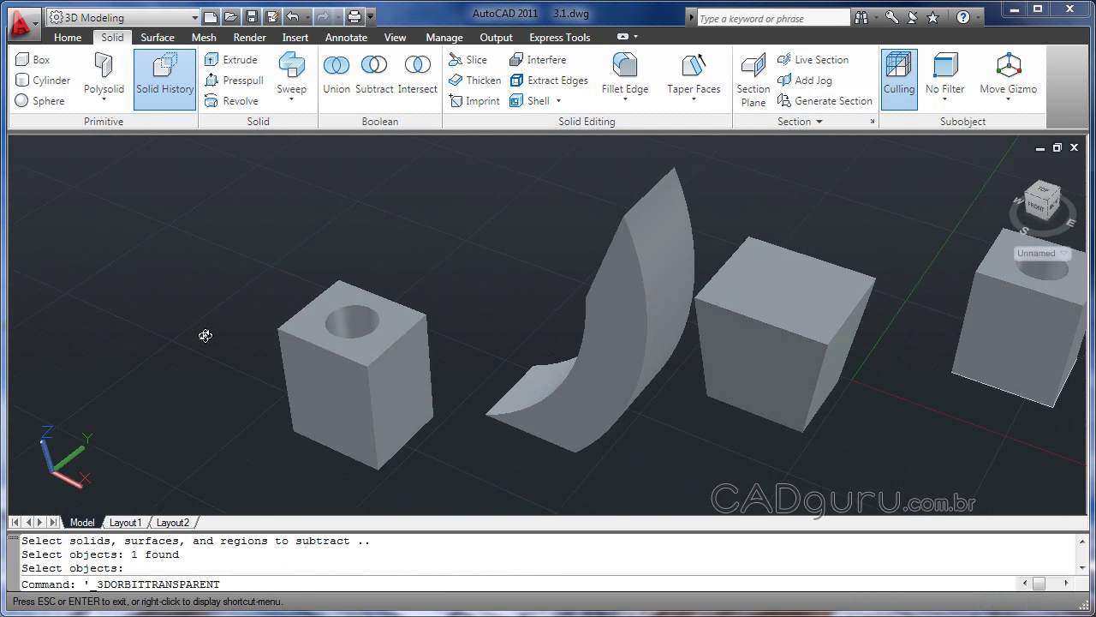
# Pan to show the whole row of solids and select the rightmost box.
pyautogui.moveTo(850, 448); pyautogui.dragTo(607, 449, button='middle')
pyautogui.click(976, 286)
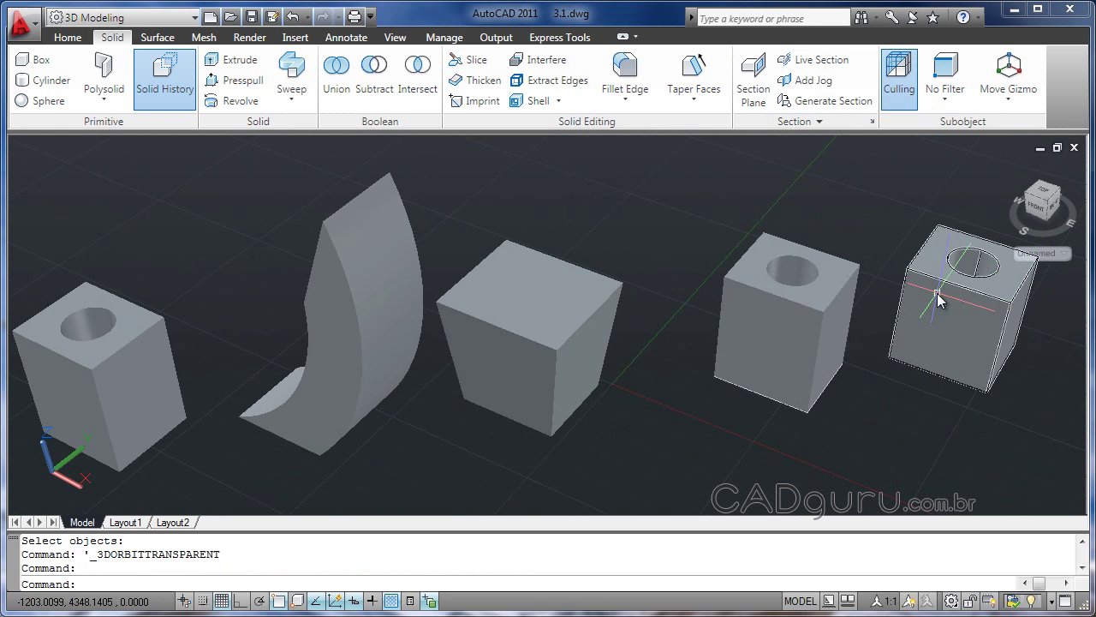